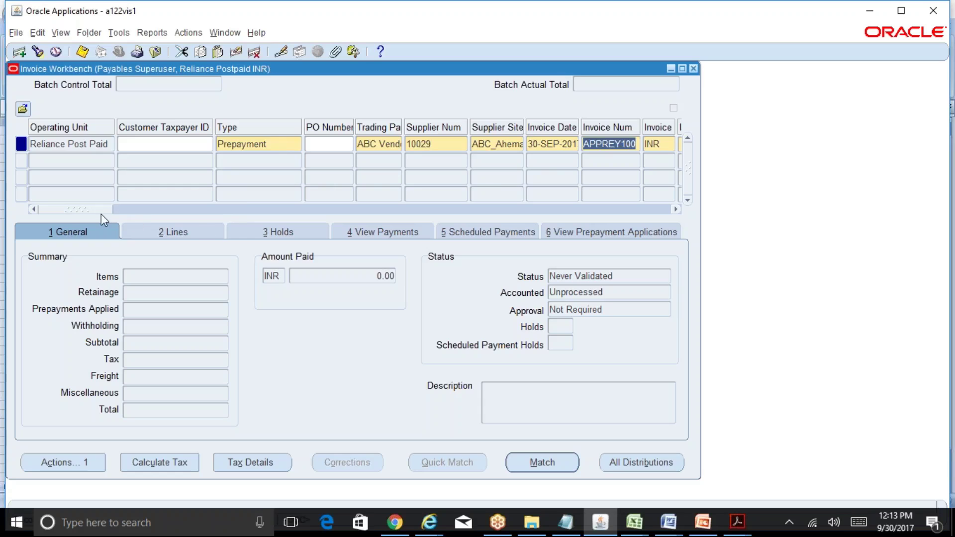
- Check the header's invoice amount, then enter 15000 as the amount of Item line 1
{"action": "left_click_drag", "start_coordinate": [95, 209], "coordinate": [103, 210]}
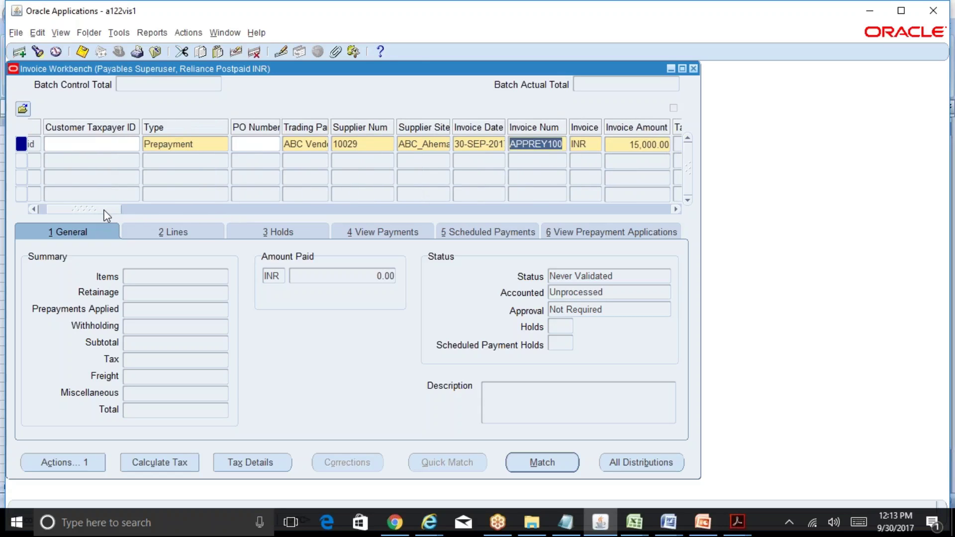
{"action": "left_click", "coordinate": [159, 232]}
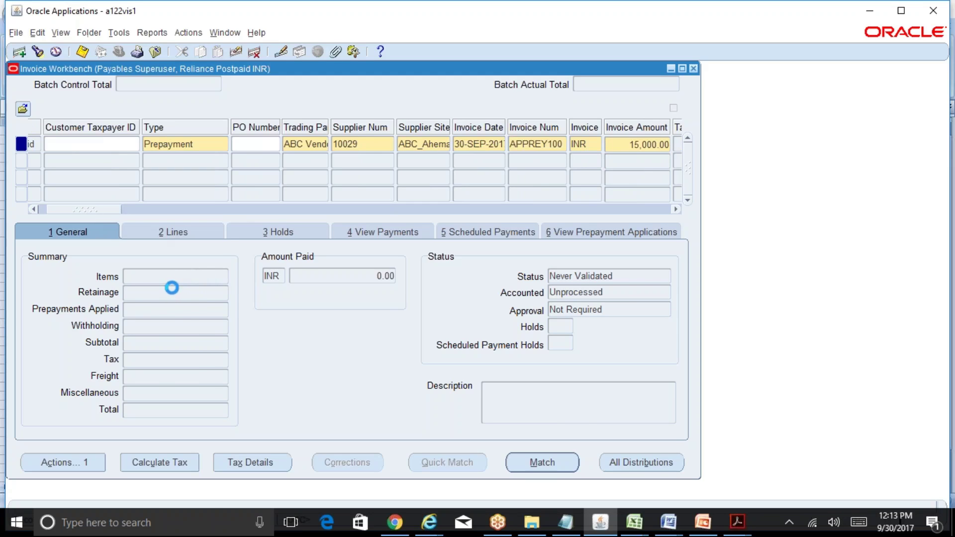
{"action": "left_click", "coordinate": [167, 311]}
{"action": "type", "text": "15"}
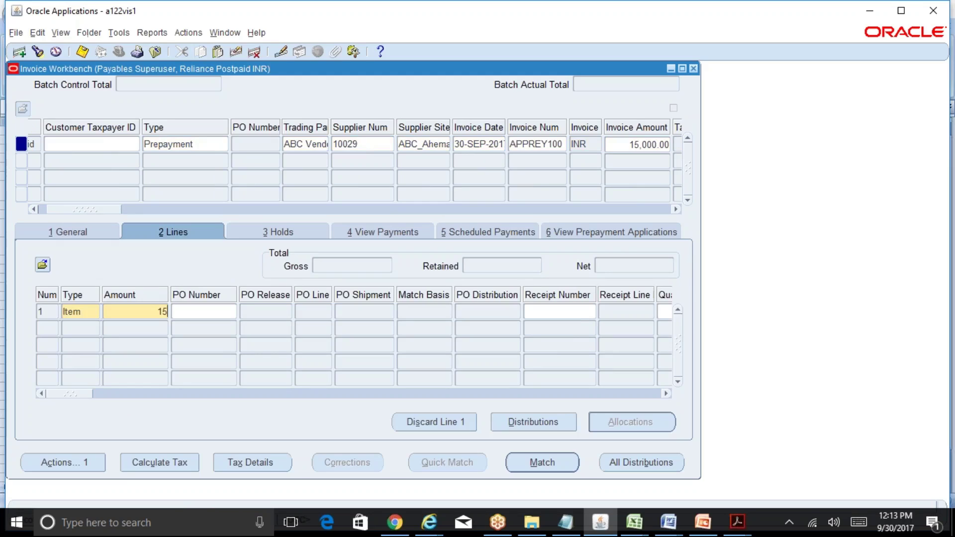
{"action": "type", "text": "000"}
{"action": "left_click", "coordinate": [571, 426]}
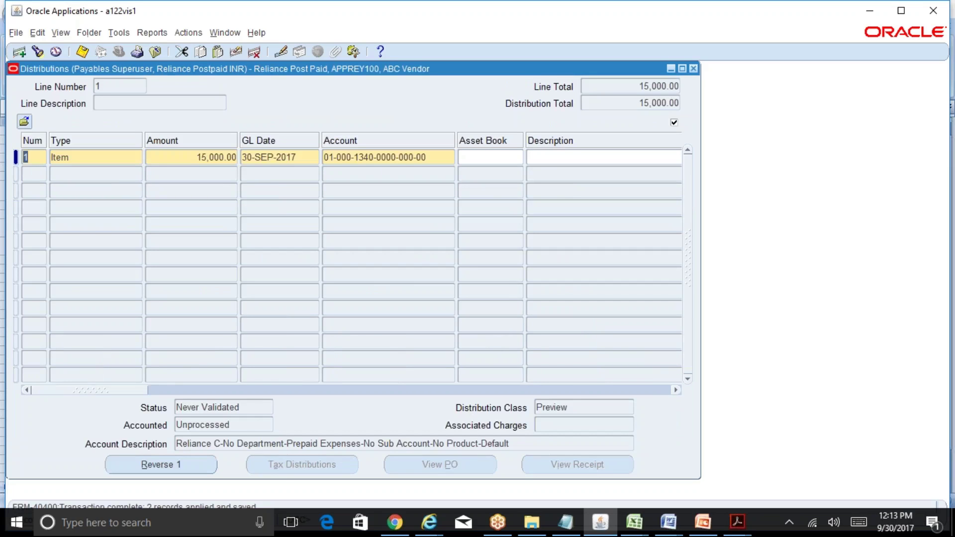
{"action": "left_click", "coordinate": [443, 158]}
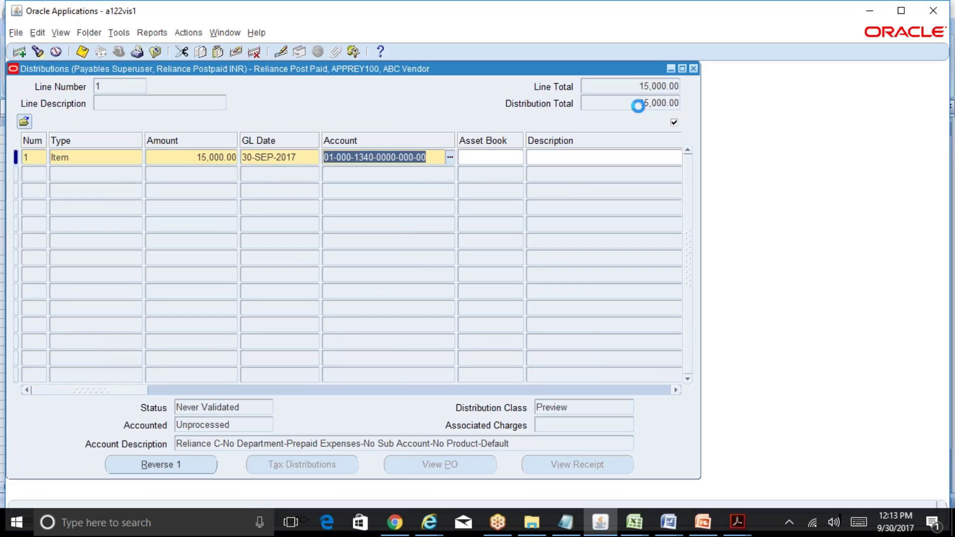
{"action": "left_click", "coordinate": [694, 69]}
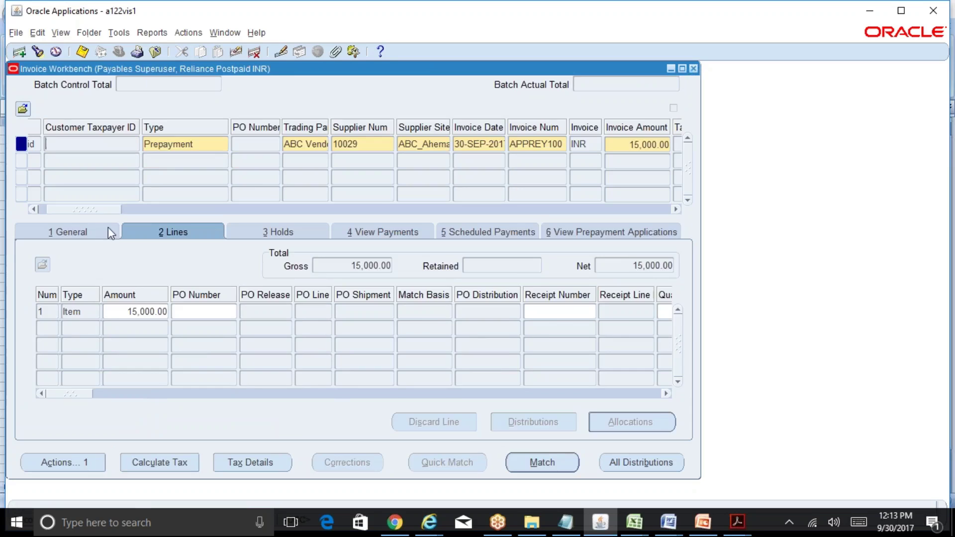
- Validate APPREY100 so it reads Unpaid with 1,500.00 withheld and 13,500.00 total
{"action": "left_click", "coordinate": [108, 228]}
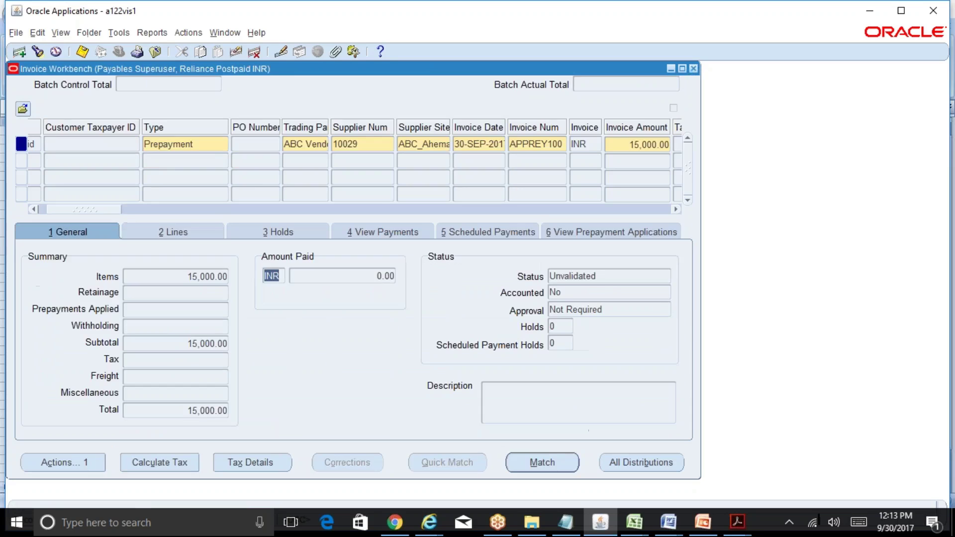
{"action": "left_click", "coordinate": [97, 462]}
{"action": "left_click", "coordinate": [208, 110]}
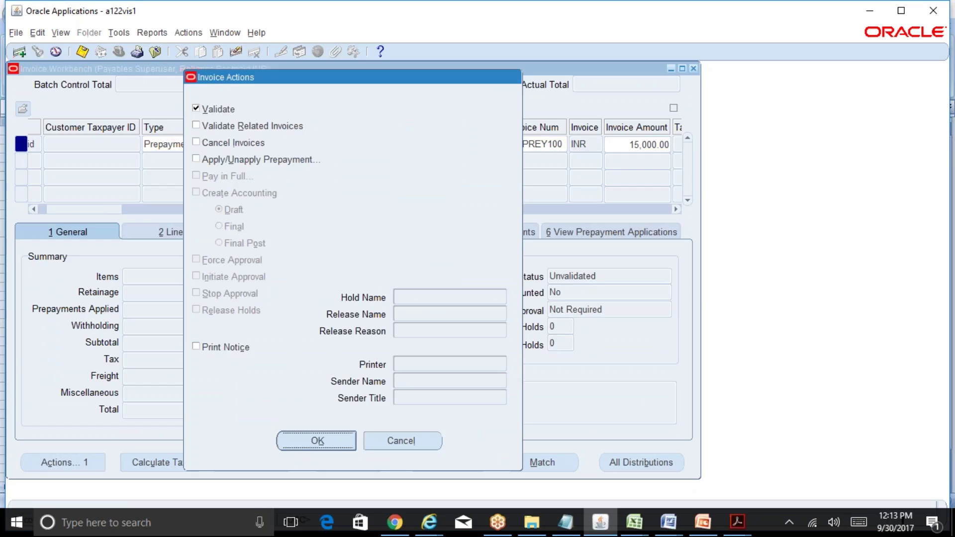
{"action": "left_click", "coordinate": [317, 440]}
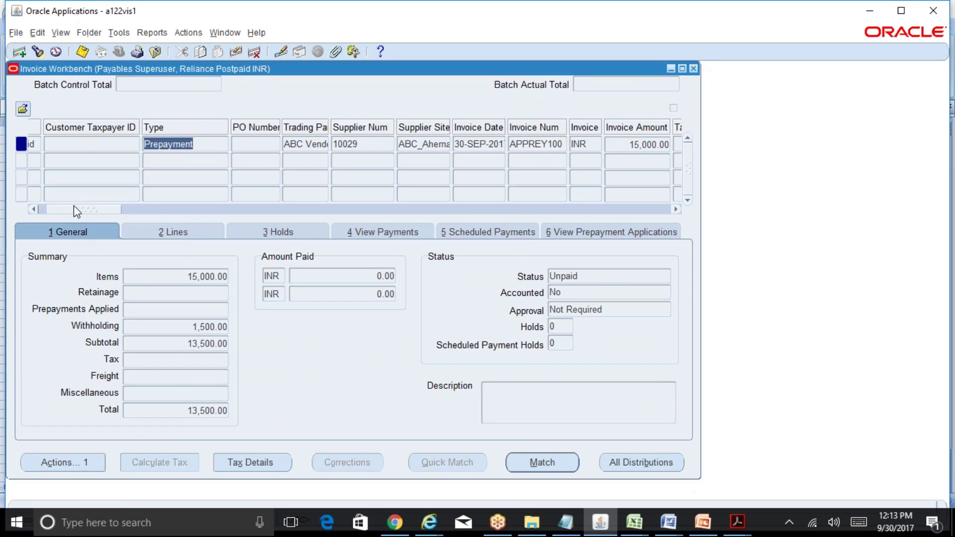
{"action": "left_click_drag", "start_coordinate": [74, 209], "coordinate": [16, 213]}
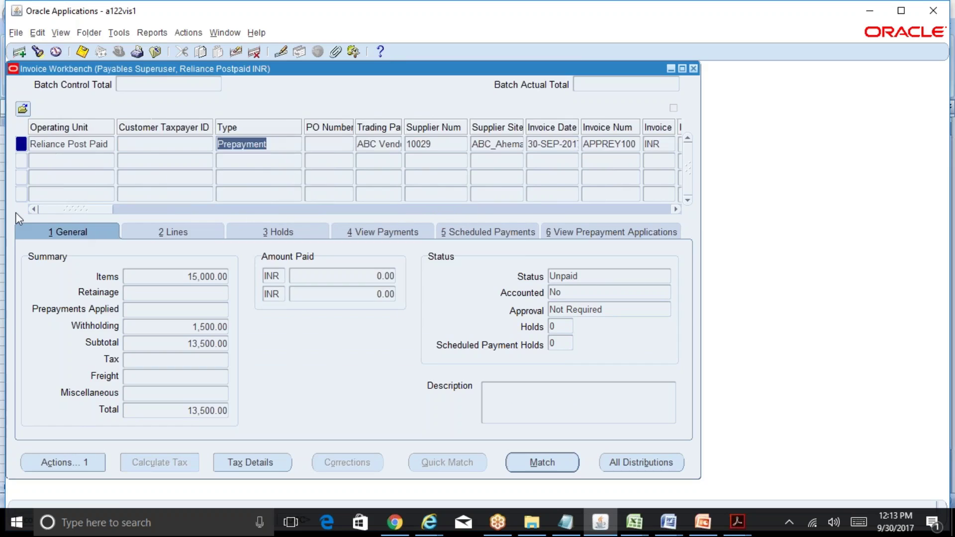
- Apply the Pay in Full action to APPREY100's 13,500.00 total
{"action": "left_click", "coordinate": [85, 463]}
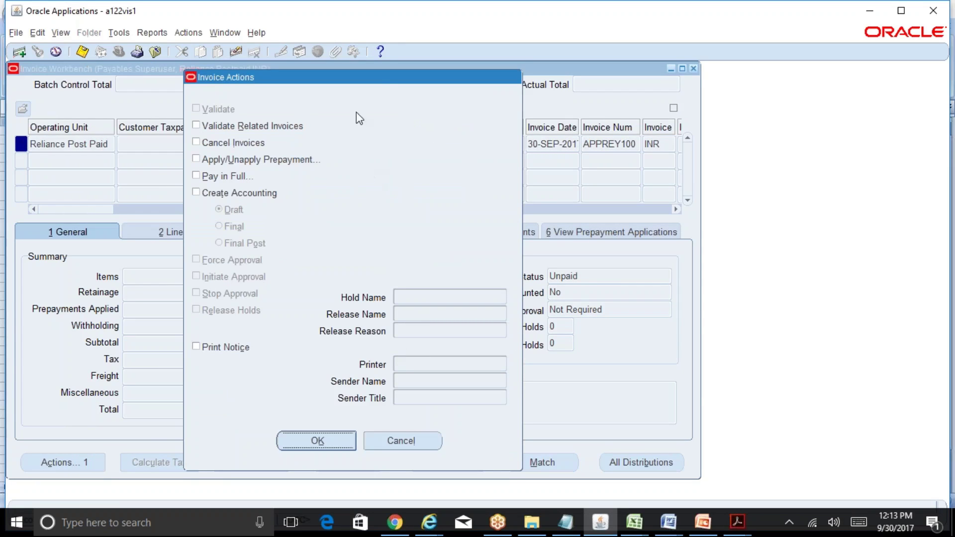
{"action": "left_click_drag", "start_coordinate": [395, 76], "coordinate": [518, 88]}
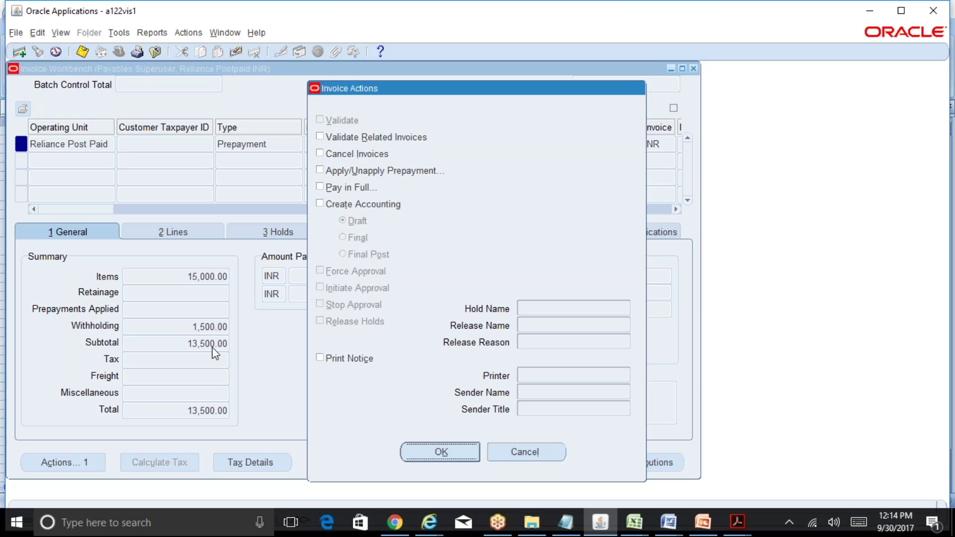
{"action": "left_click", "coordinate": [343, 189]}
{"action": "left_click", "coordinate": [460, 453]}
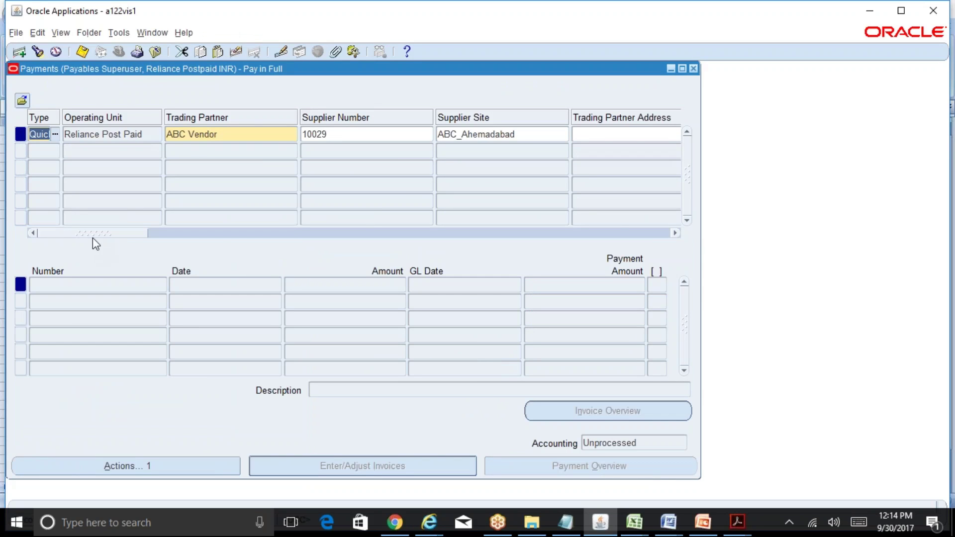
- Save a 13,500.00 quick payment from the ICICI savings account using the Reliance payment profile
{"action": "left_click_drag", "start_coordinate": [92, 238], "coordinate": [210, 236]}
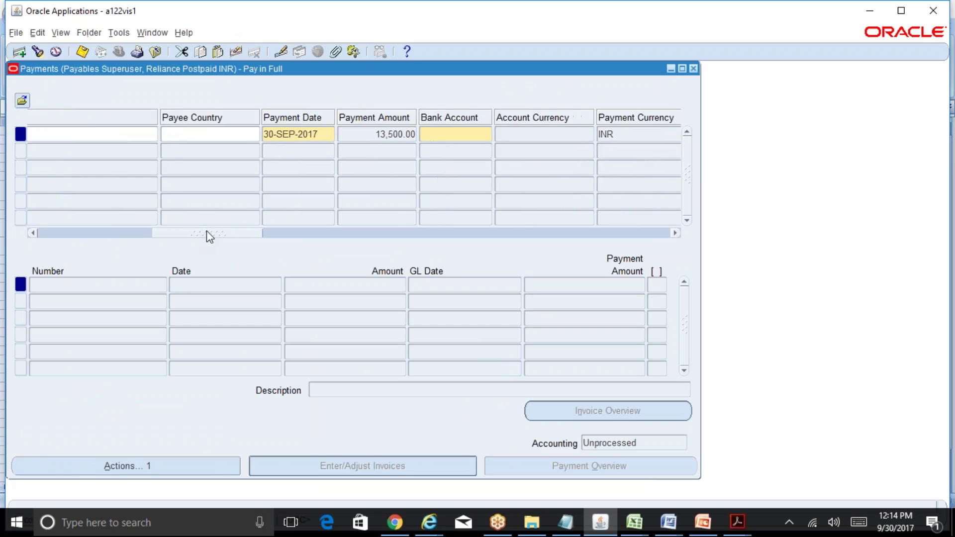
{"action": "left_click", "coordinate": [466, 135]}
{"action": "type", "text": "icici%sav%"}
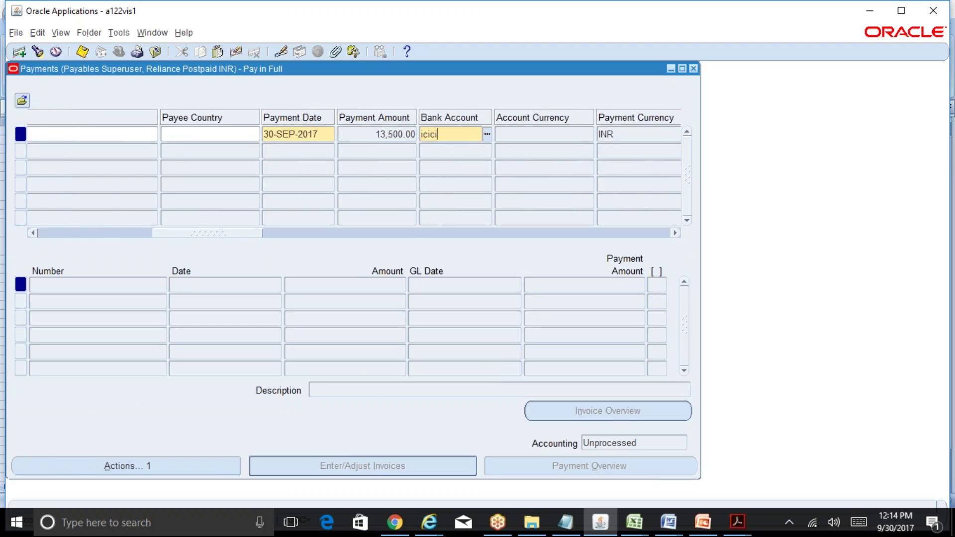
{"action": "key", "text": "Tab"}
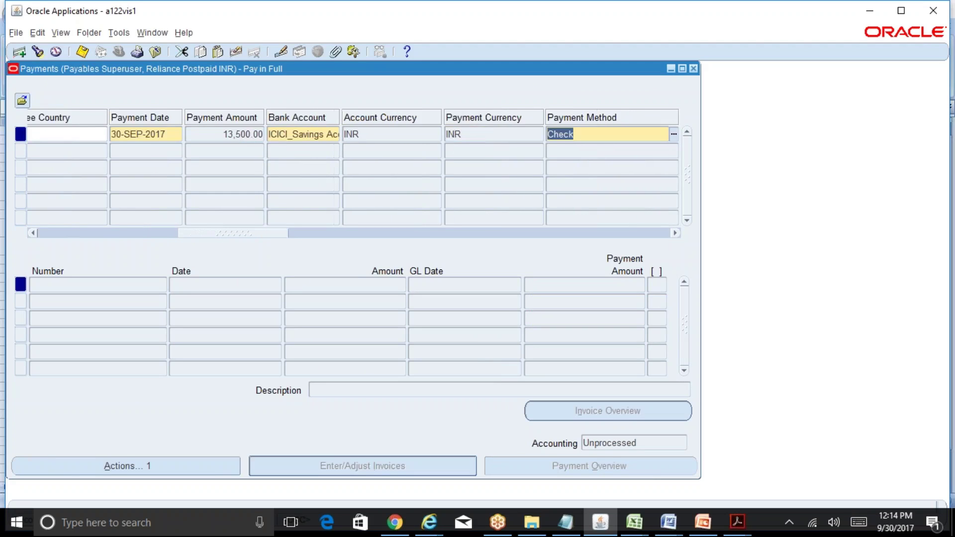
{"action": "left_click_drag", "start_coordinate": [264, 233], "coordinate": [343, 233]}
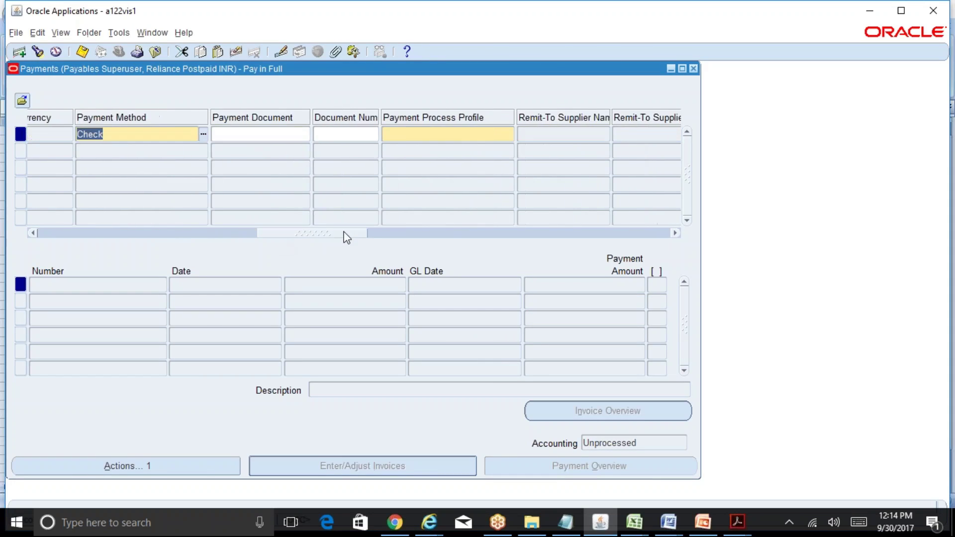
{"action": "left_click", "coordinate": [482, 133]}
{"action": "type", "text": "rel%"}
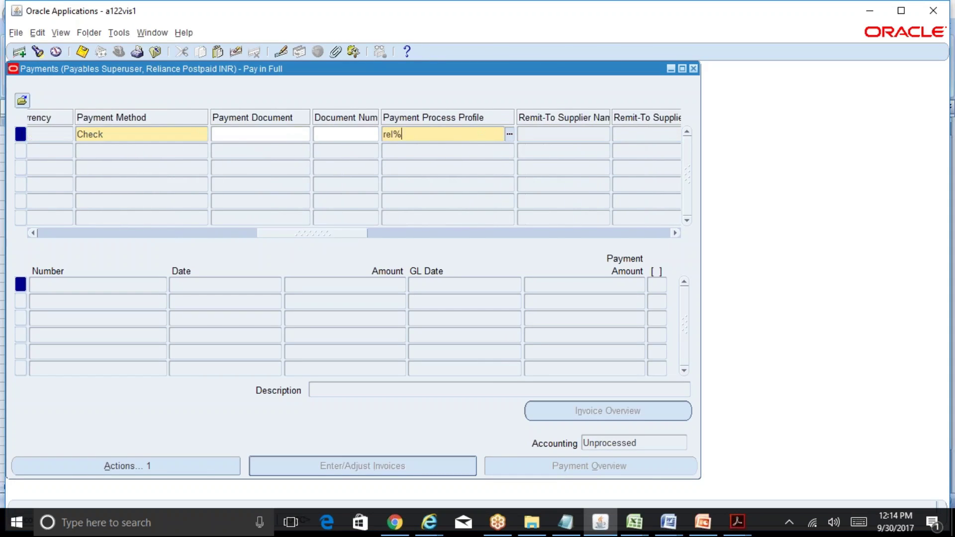
{"action": "key", "text": "Tab"}
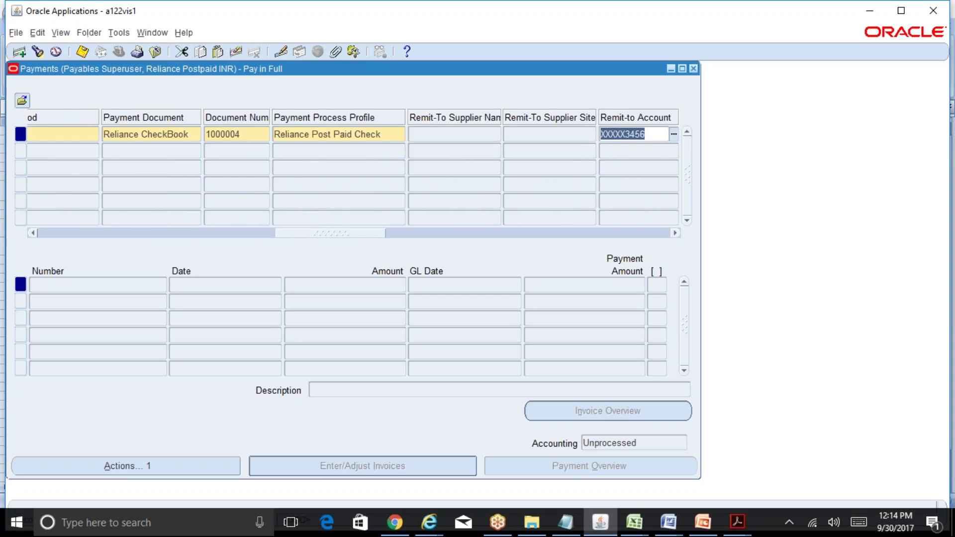
{"action": "key", "text": "ctrl+s"}
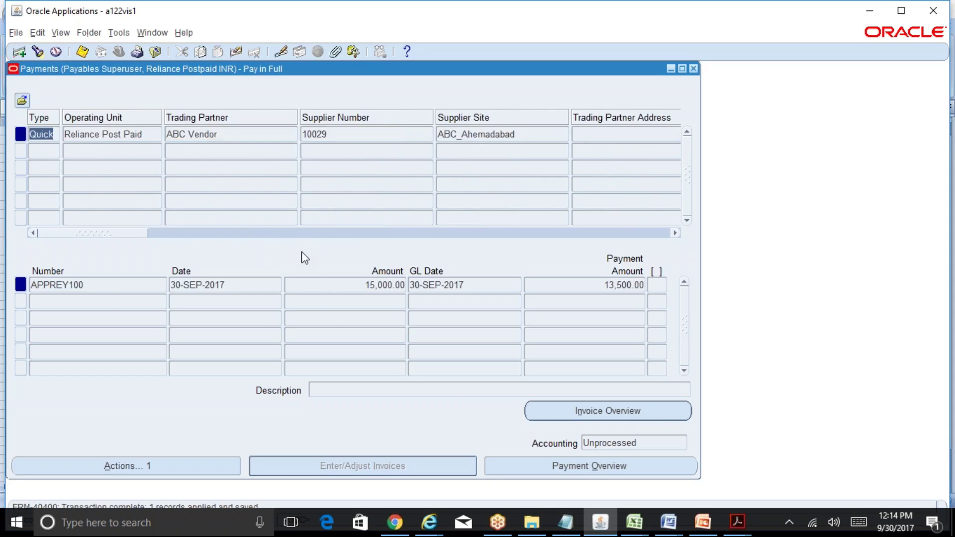
{"action": "left_click", "coordinate": [693, 68]}
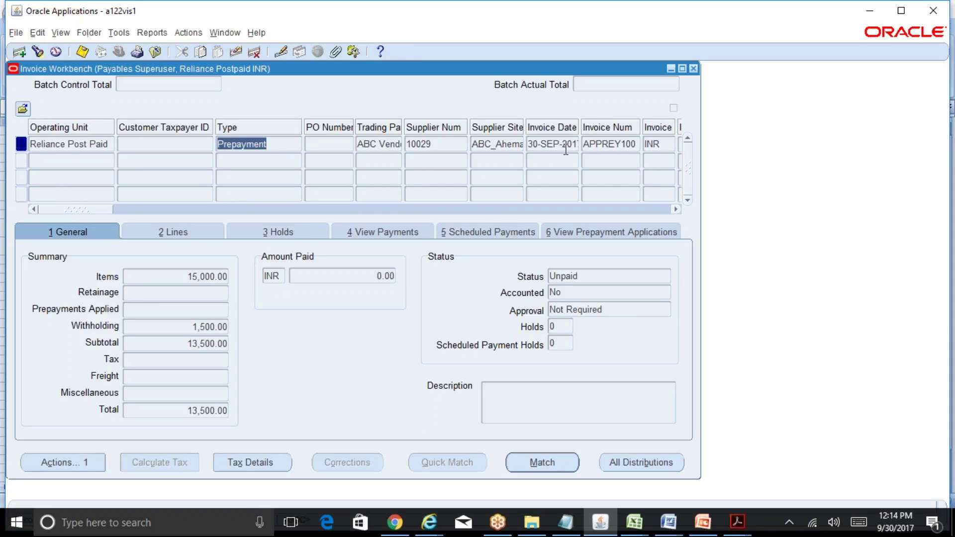
- Requery APPREY100 through Find to show 13,500.00 paid and status Available
{"action": "left_click", "coordinate": [620, 144]}
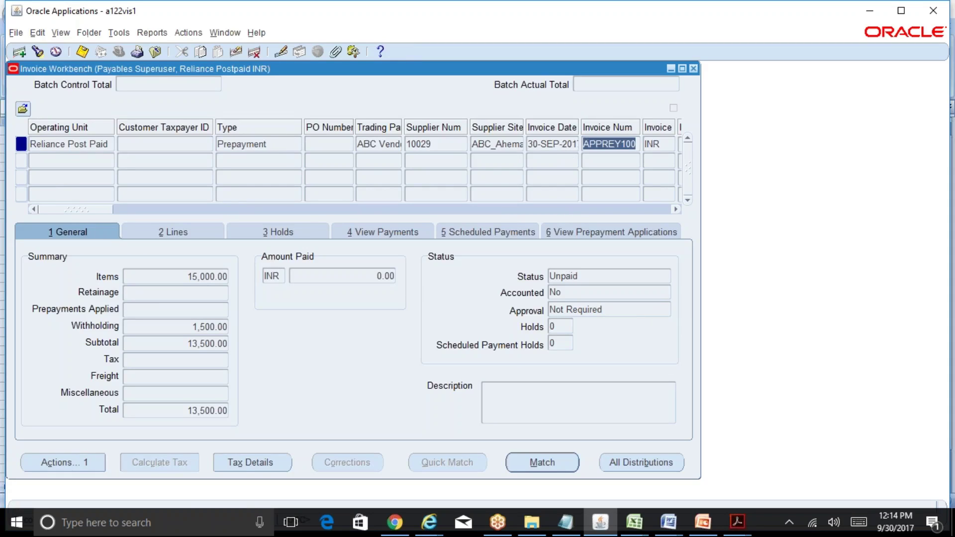
{"action": "left_click", "coordinate": [37, 54]}
{"action": "key", "text": "ctrl+v"}
{"action": "key", "text": "Return"}
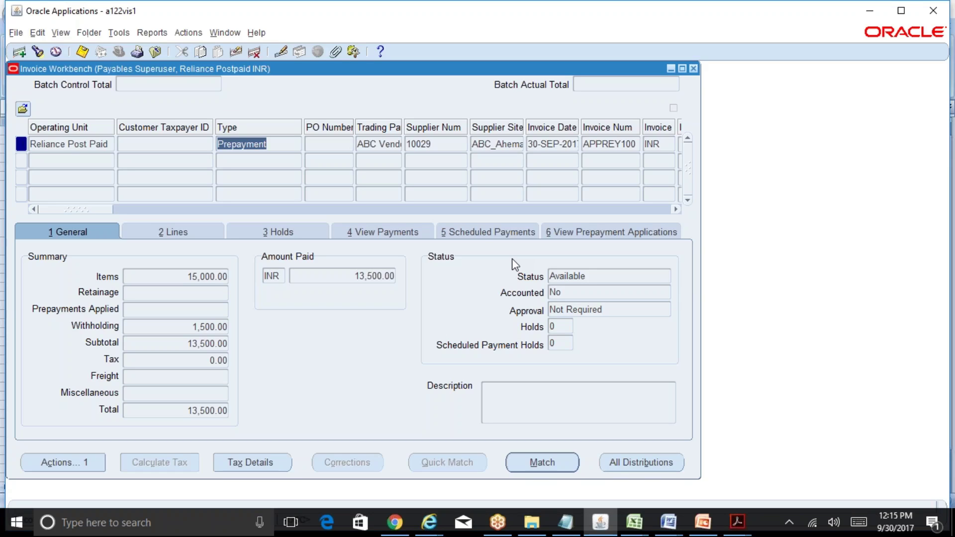
- Start a new Standard invoice for supplier 'abc vendor' and dismiss the prepayments-available note
{"action": "left_click", "coordinate": [261, 160]}
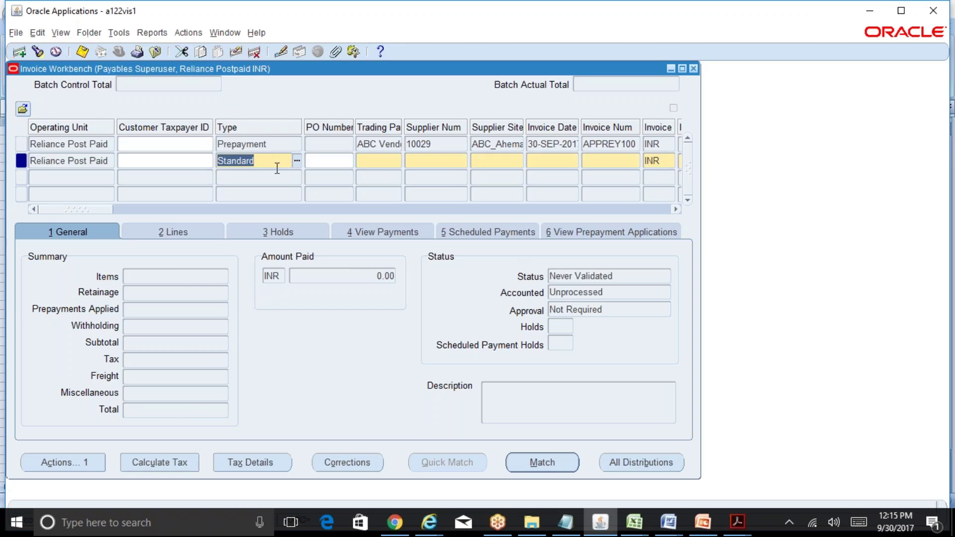
{"action": "left_click", "coordinate": [374, 161]}
{"action": "type", "text": "abc"}
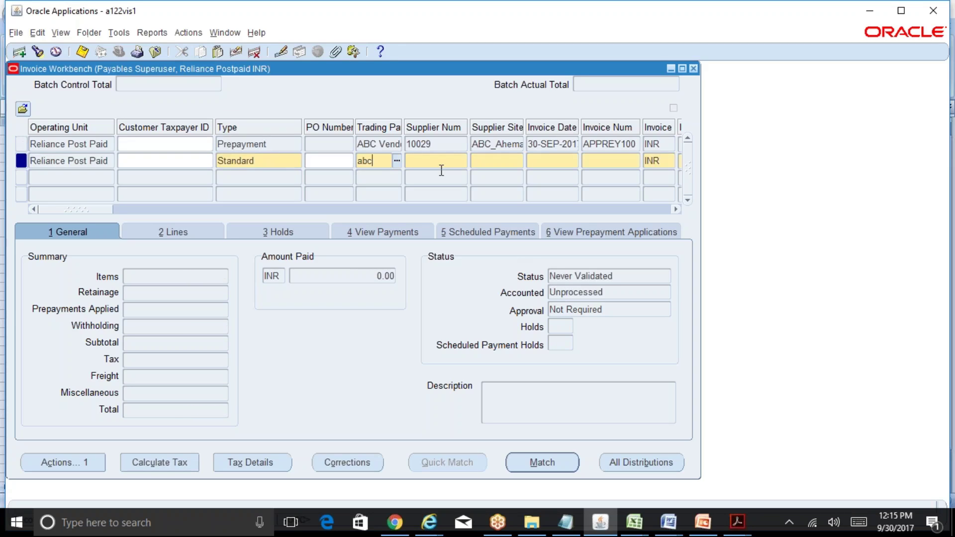
{"action": "type", "text": " vendor"}
{"action": "key", "text": "Tab"}
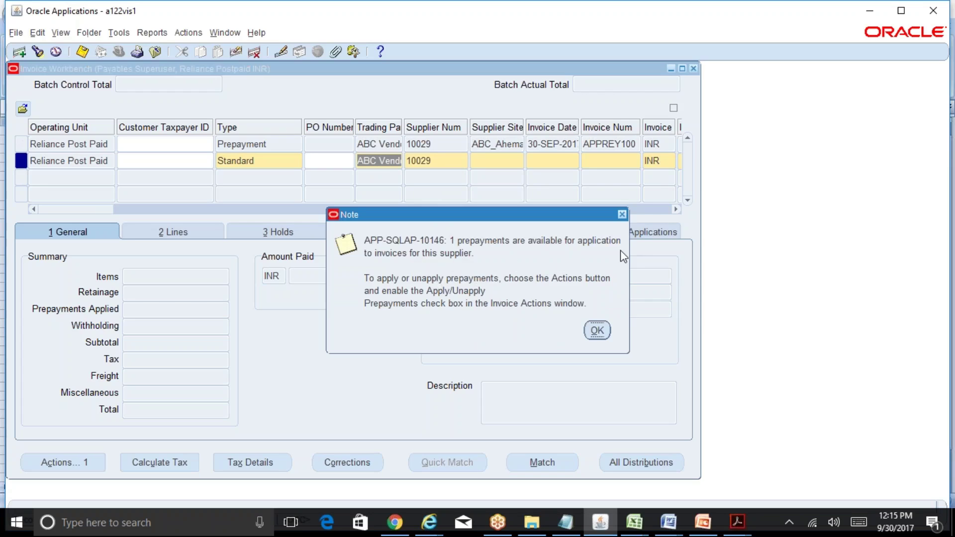
{"action": "left_click", "coordinate": [622, 215]}
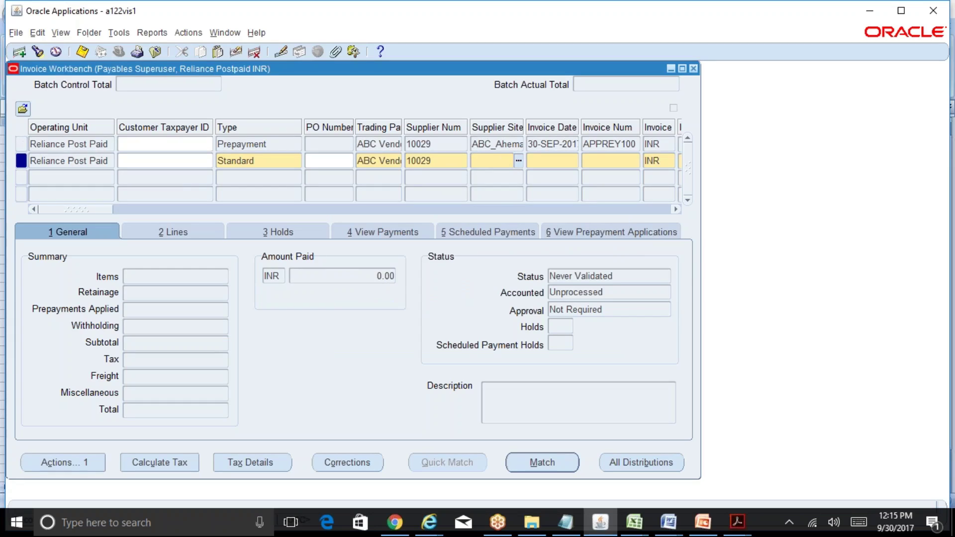
- Set supplier site ABC_Ahemadabad and invoice date 30-SEP-2017
{"action": "key", "text": "ctrl+l"}
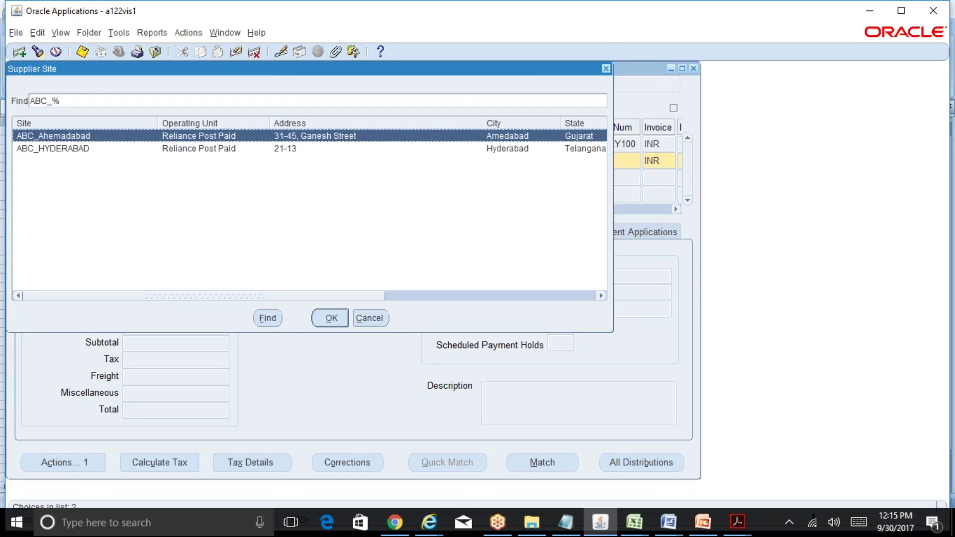
{"action": "key", "text": "Return"}
{"action": "key", "text": "Tab"}
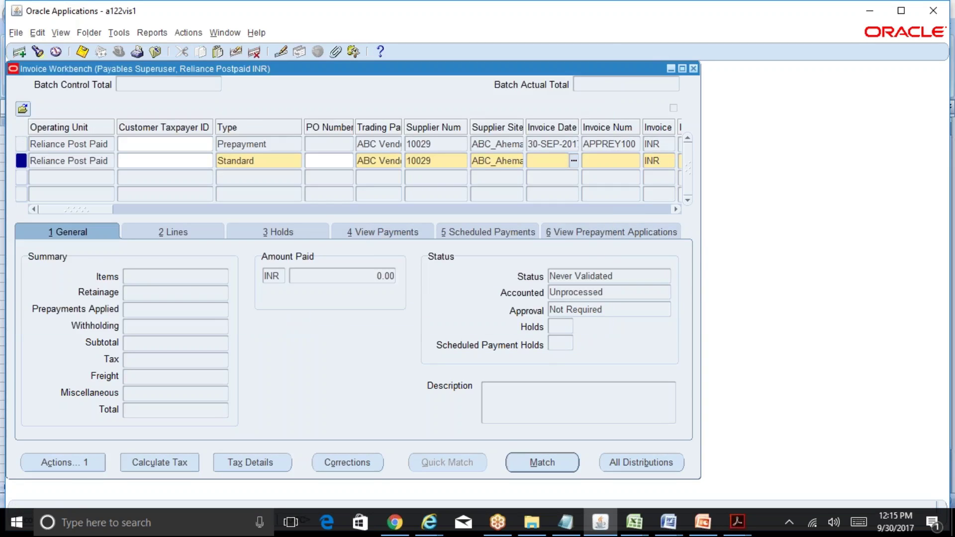
{"action": "type", "text": "30-SEP-2"}
{"action": "type", "text": "017"}
{"action": "key", "text": "Tab"}
- Enter invoice number ABC5001 and invoice amount 50,000.00
{"action": "type", "text": "ABC5000"}
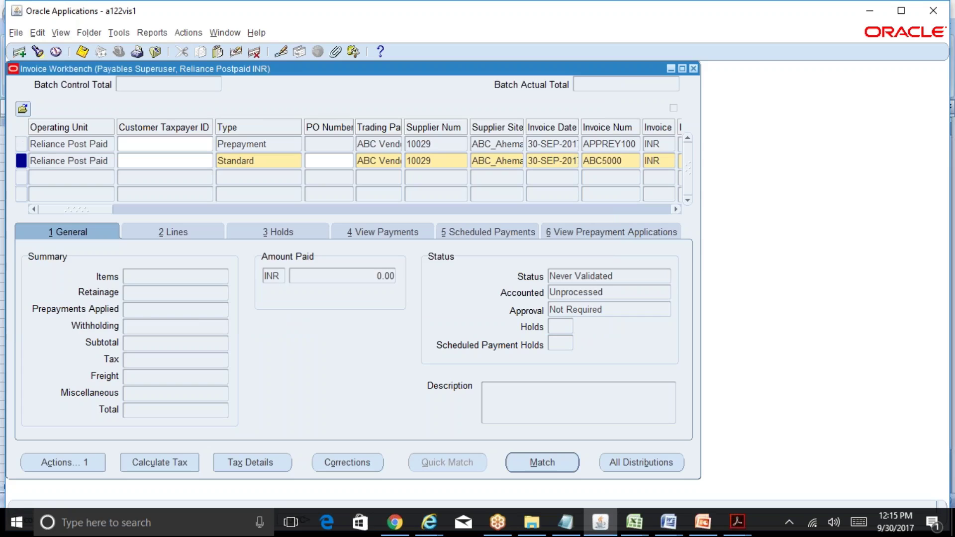
{"action": "key", "text": "BackSpace"}
{"action": "type", "text": "1"}
{"action": "key", "text": "Tab"}
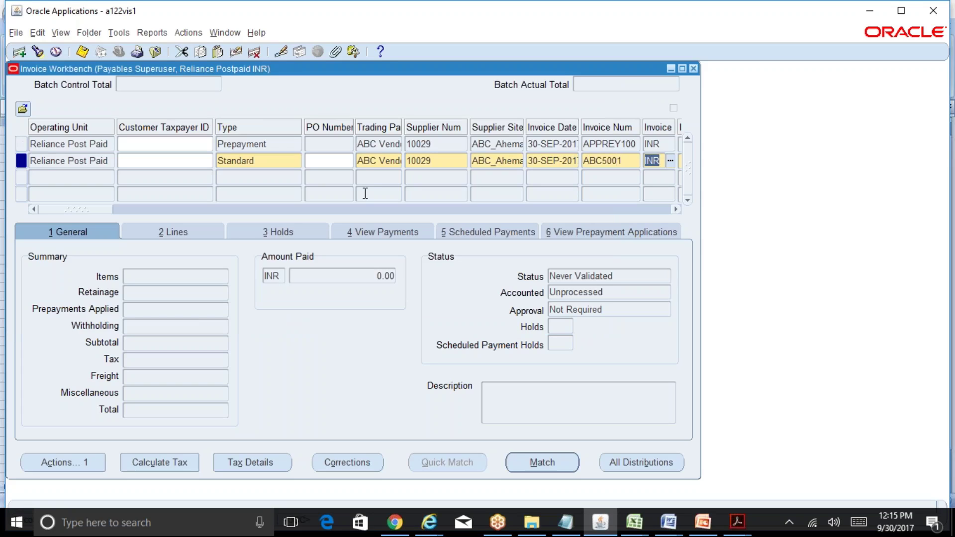
{"action": "left_click_drag", "start_coordinate": [81, 209], "coordinate": [116, 209]}
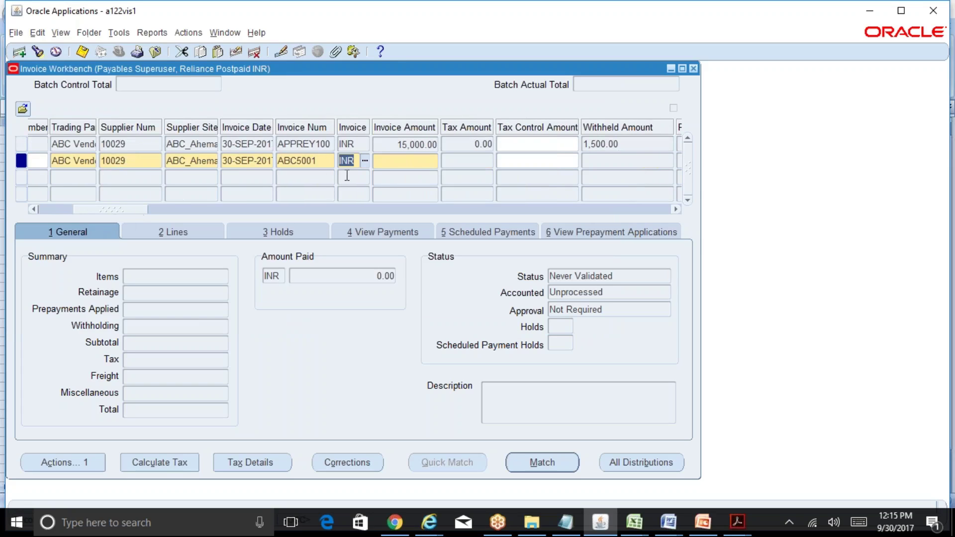
{"action": "key", "text": "Tab"}
{"action": "type", "text": "5000"}
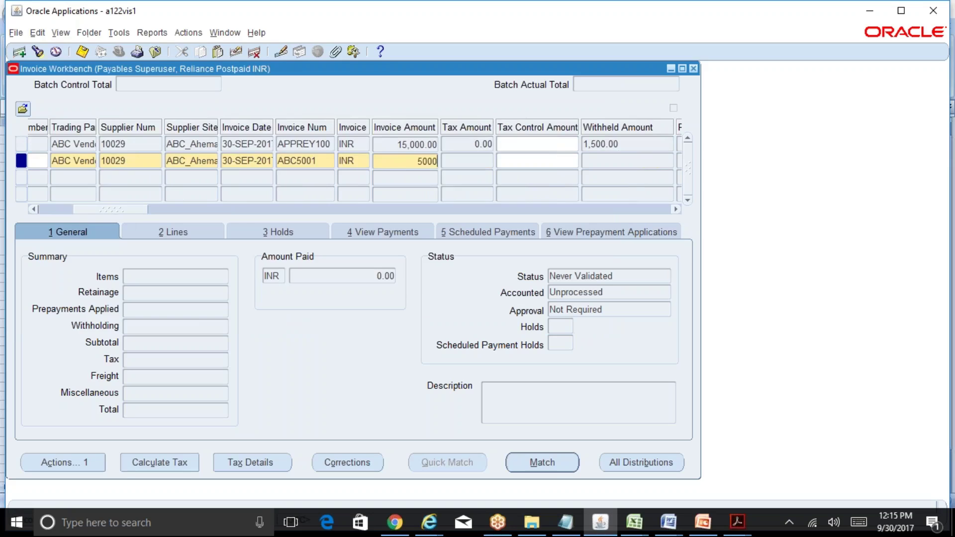
{"action": "type", "text": "0"}
{"action": "key", "text": "Tab"}
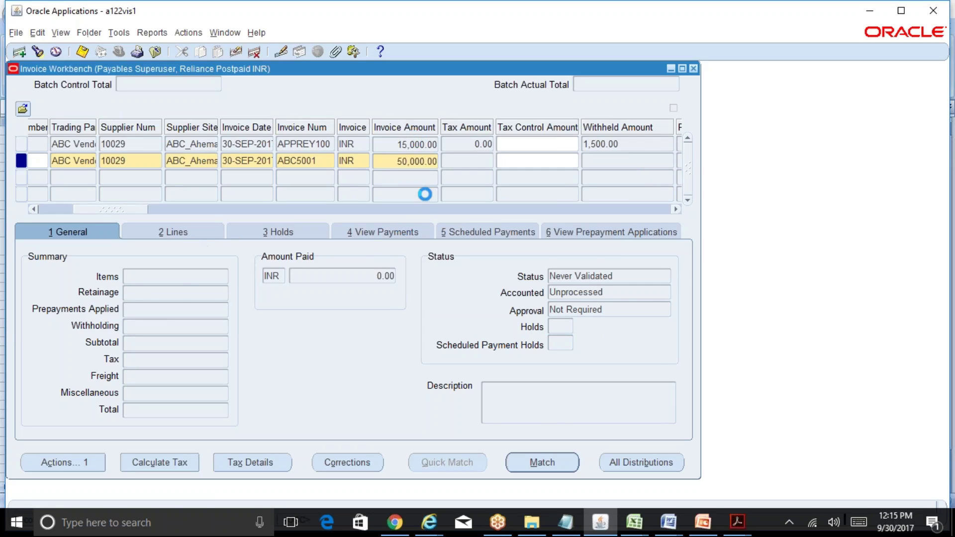
- Enter 50000 as the amount of Item line 1
{"action": "key", "text": "Tab"}
{"action": "key", "text": "Tab"}
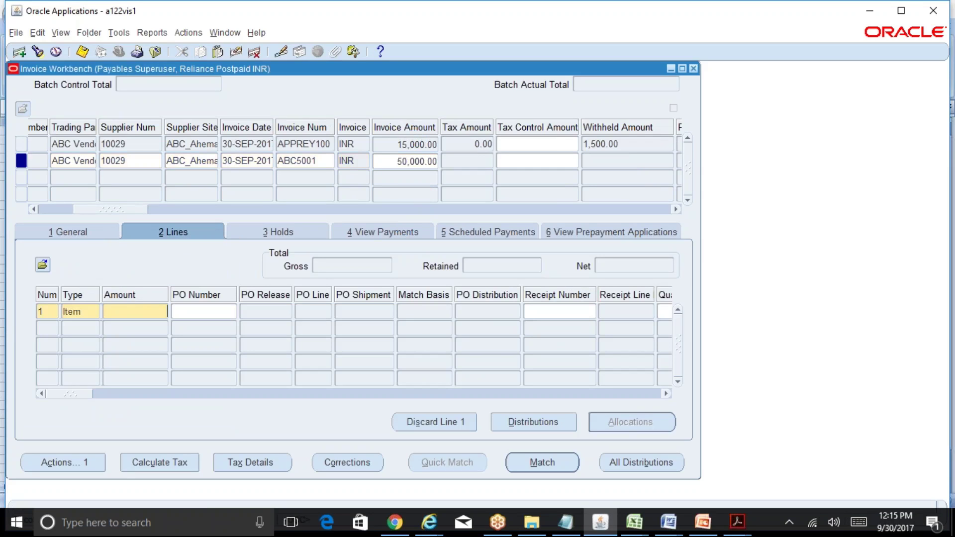
{"action": "type", "text": "50000"}
{"action": "left_click", "coordinate": [528, 422]}
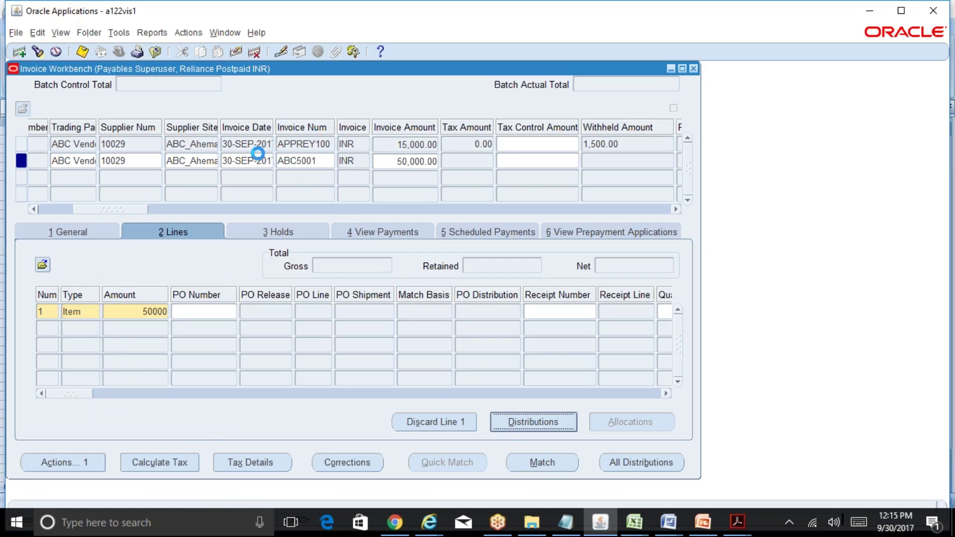
{"action": "left_click", "coordinate": [215, 157]}
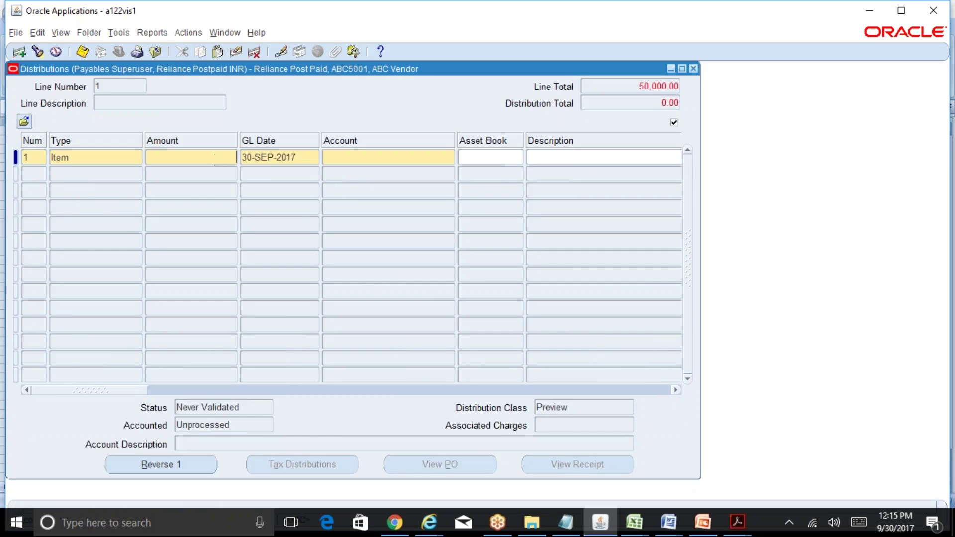
{"action": "type", "text": "50000"}
{"action": "left_click", "coordinate": [420, 157]}
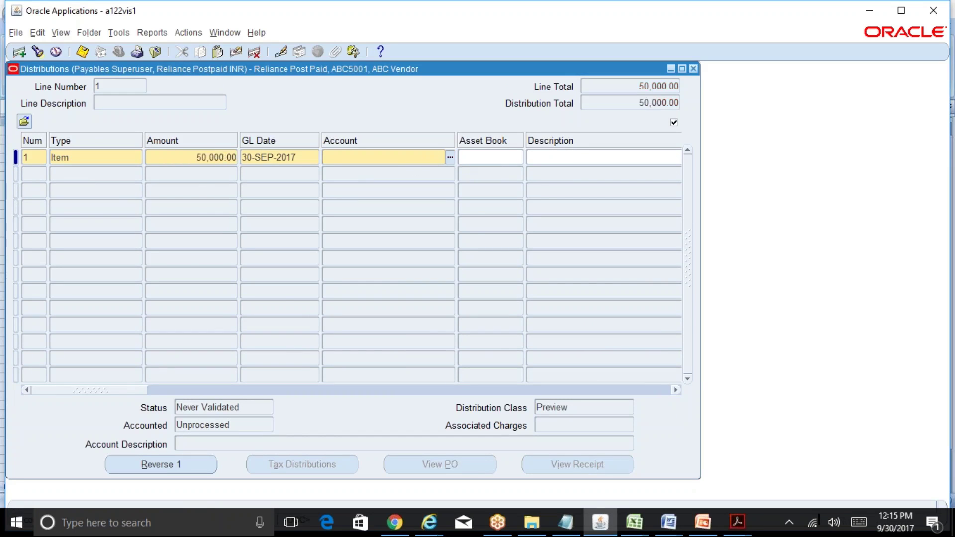
{"action": "type", "text": "01"}
{"action": "key", "text": "Tab"}
{"action": "type", "text": "00"}
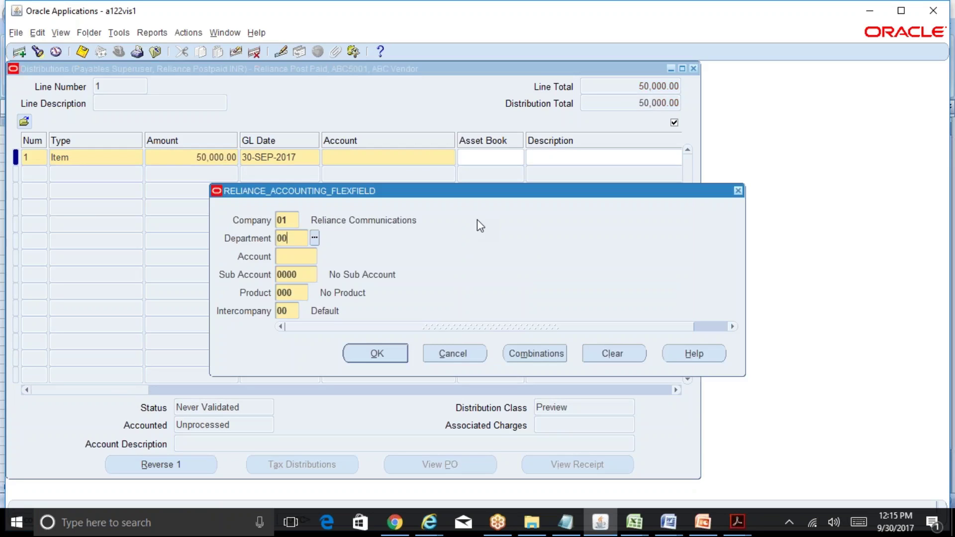
{"action": "type", "text": "0"}
{"action": "key", "text": "Tab"}
{"action": "type", "text": "7540"}
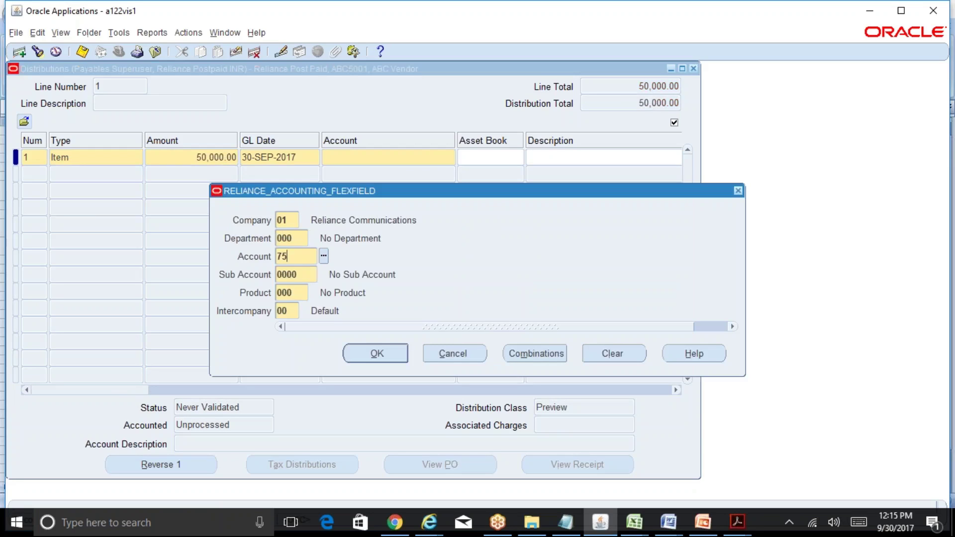
{"action": "key", "text": "Tab"}
{"action": "key", "text": "Return"}
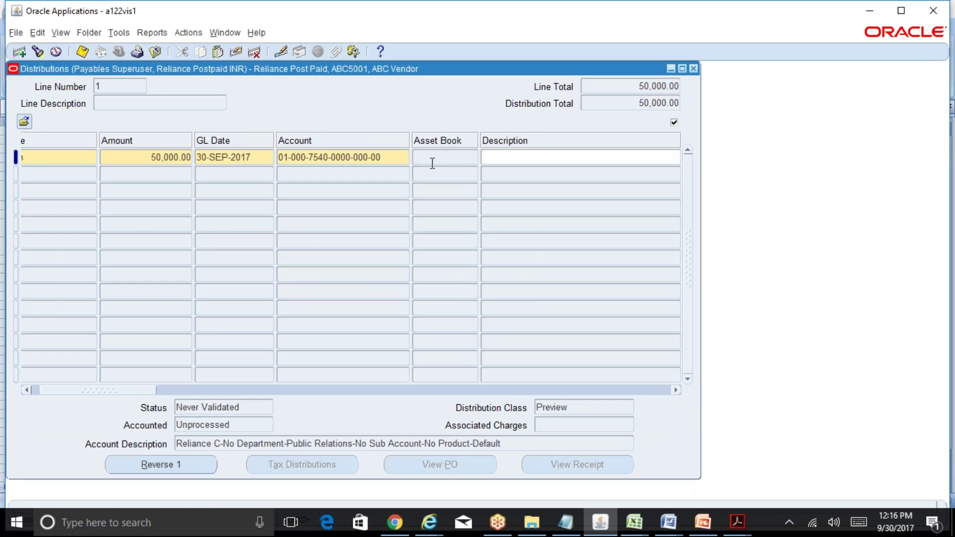
{"action": "left_click", "coordinate": [694, 69]}
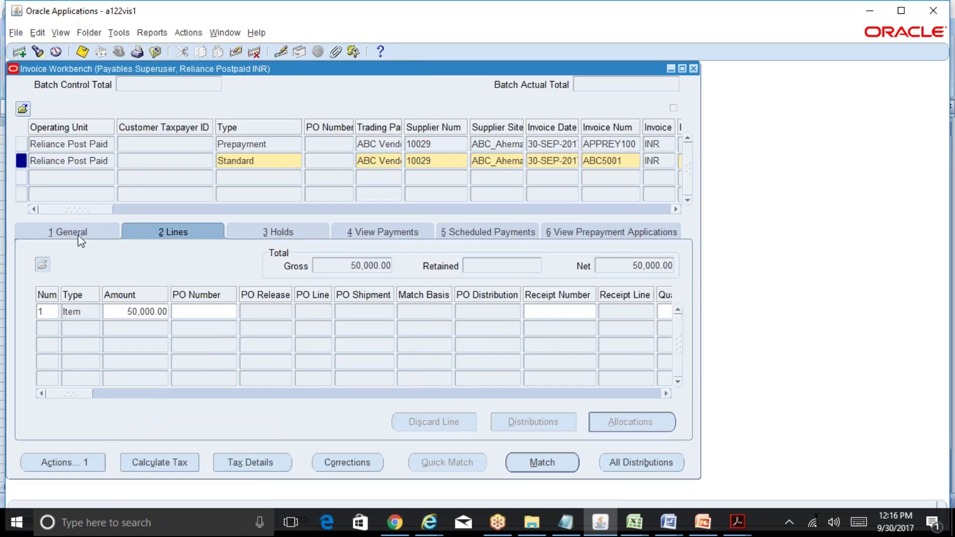
- Validate invoice ABC5001, leaving 5,000.00 withheld
{"action": "left_click", "coordinate": [79, 237]}
{"action": "left_click", "coordinate": [91, 462]}
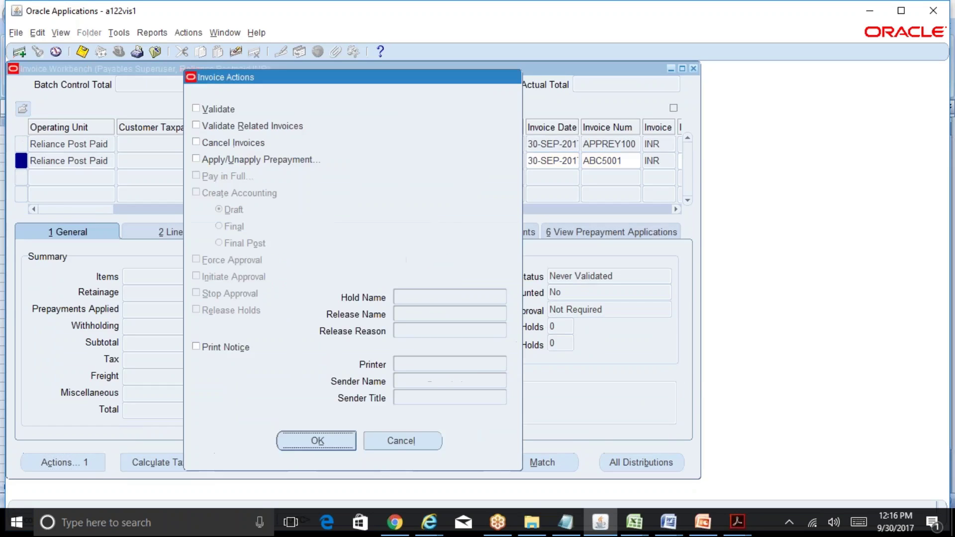
{"action": "left_click", "coordinate": [218, 110]}
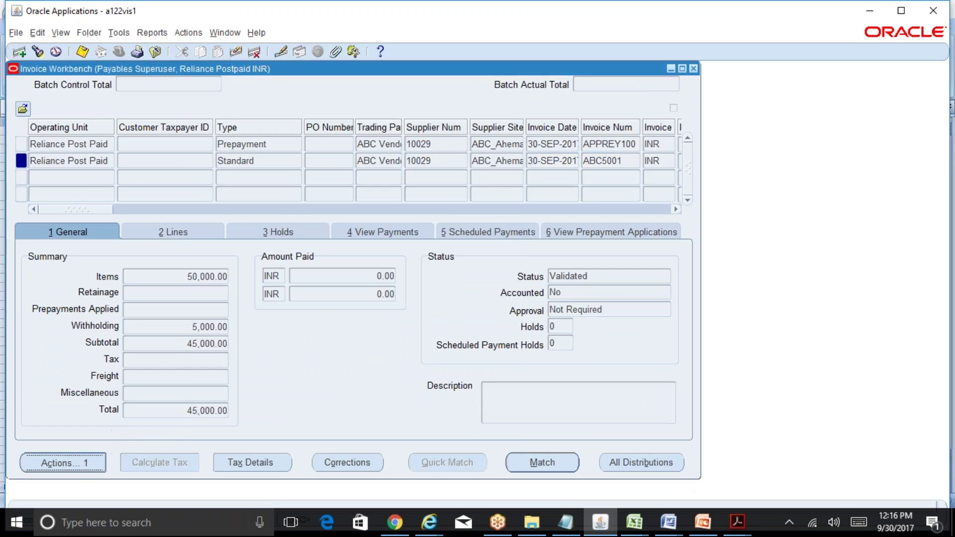
- Bring up Apply/Unapply Prepayments, listing APPREY100 with 15,000.00 available
{"action": "left_click", "coordinate": [62, 462]}
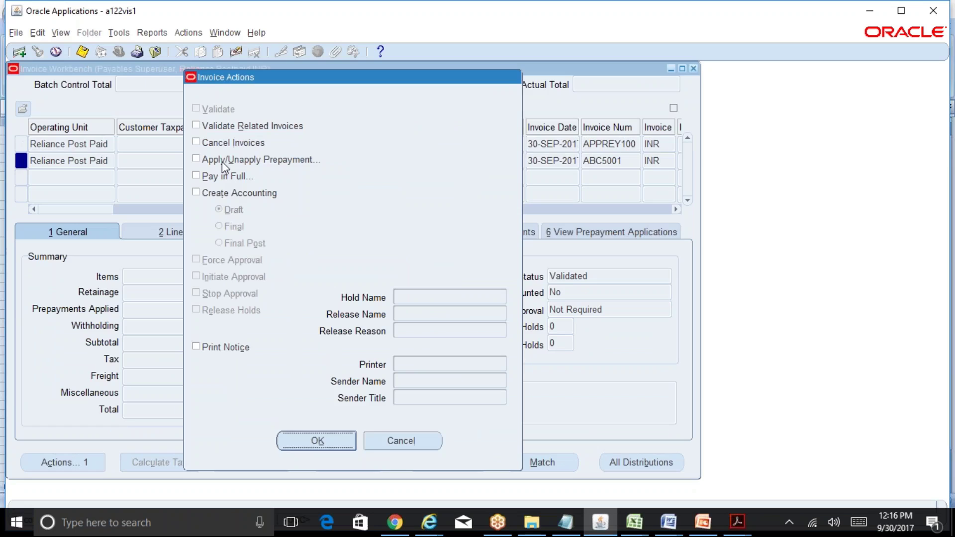
{"action": "left_click", "coordinate": [225, 162]}
{"action": "left_click", "coordinate": [316, 441]}
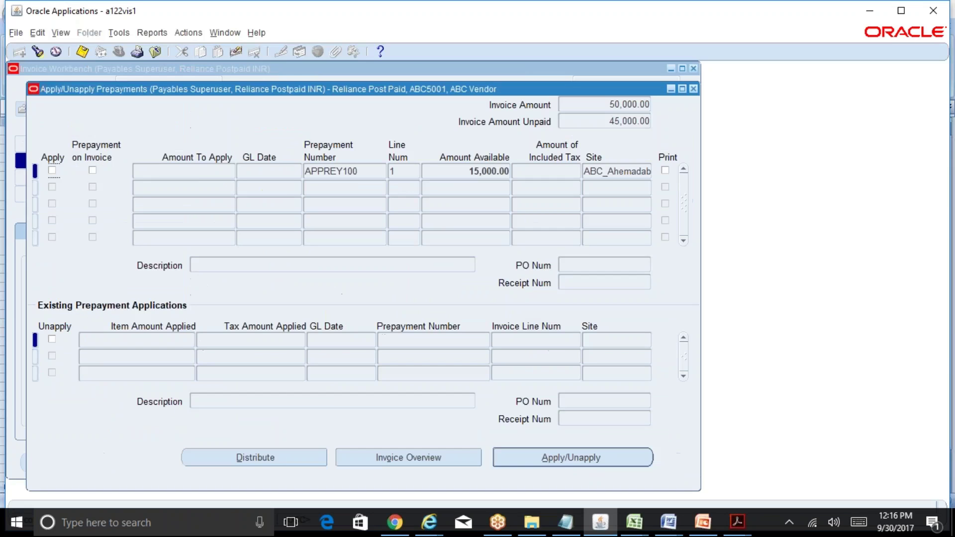
- Apply prepayment APPREY100 for 15,000.00 to invoice ABC5001 and save the application
{"action": "left_click", "coordinate": [52, 171]}
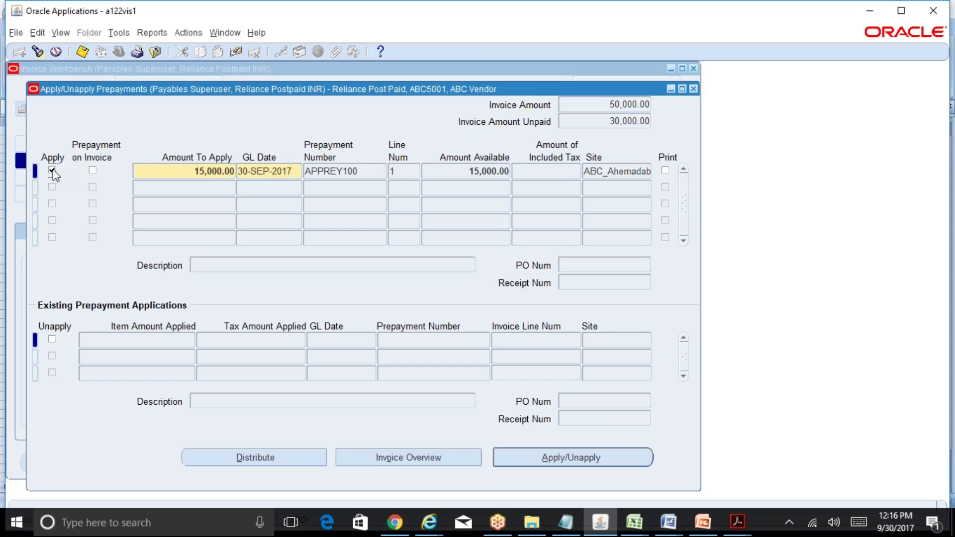
{"action": "double_click", "coordinate": [234, 171]}
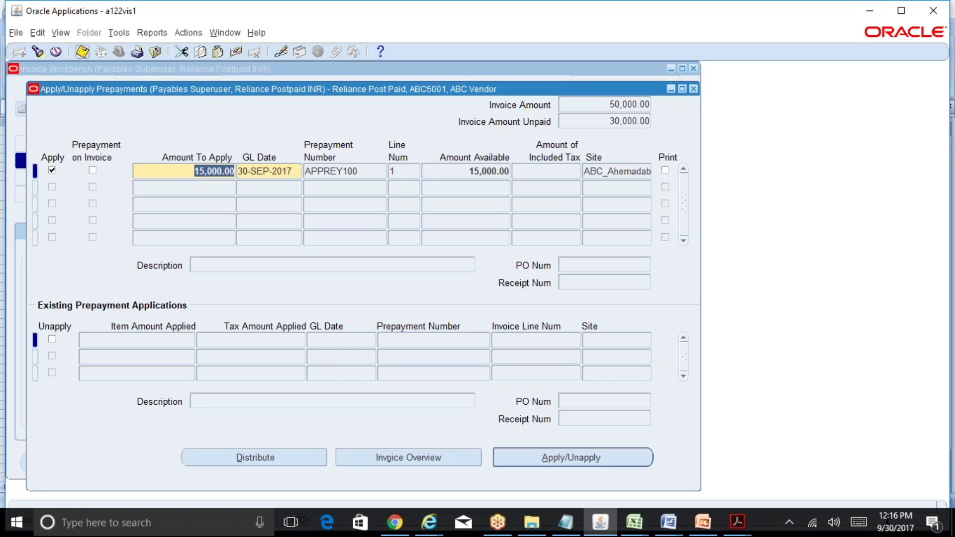
{"action": "left_click", "coordinate": [82, 51]}
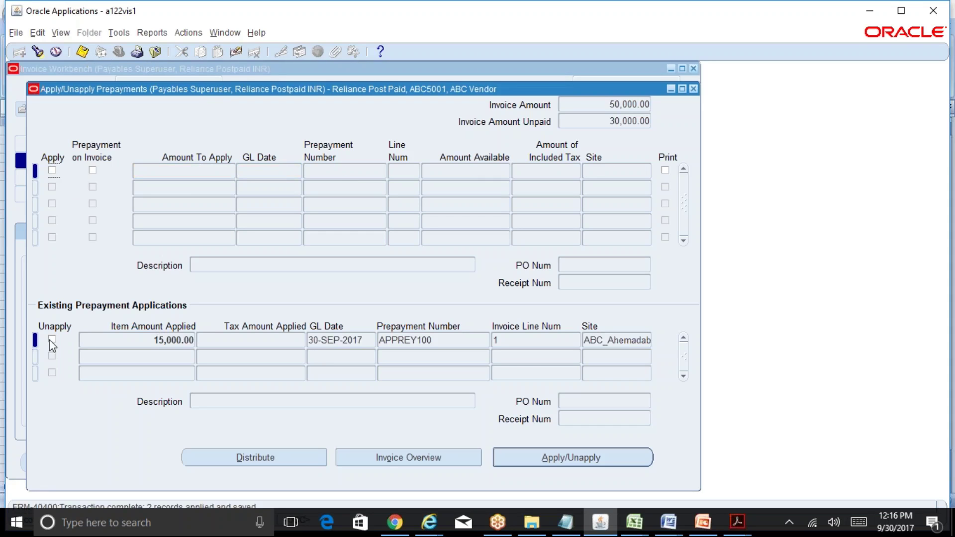
- Review the summary: 15,000.00 paid, 50,000.00 items, 15,000.00 prepaid, 5,000.00 withholding, 30,000.00 subtotal
{"action": "left_click", "coordinate": [693, 89]}
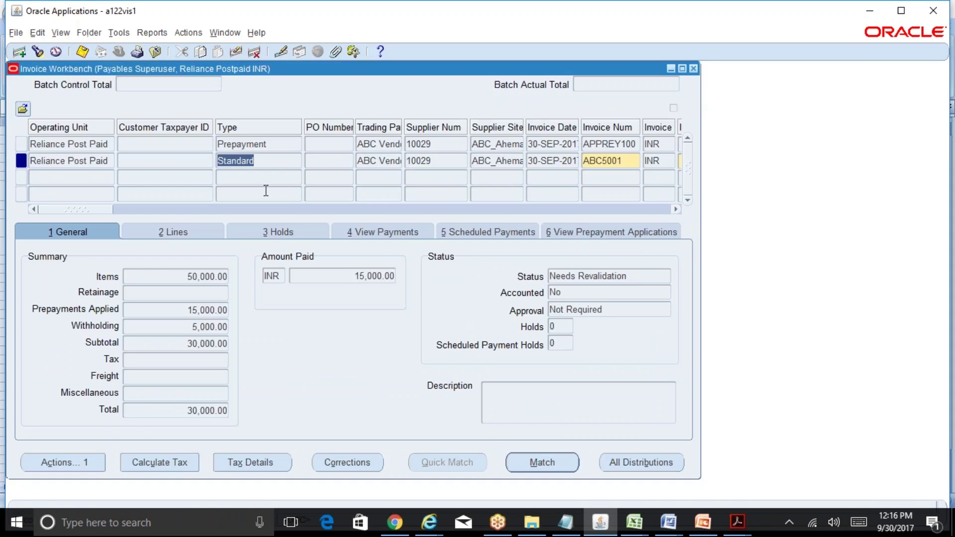
{"action": "left_click", "coordinate": [358, 275]}
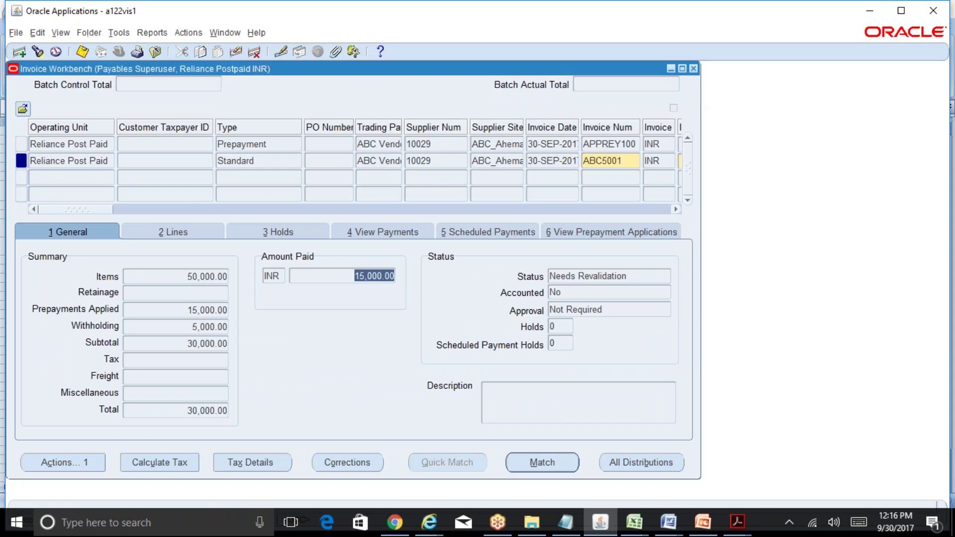
{"action": "left_click", "coordinate": [196, 277]}
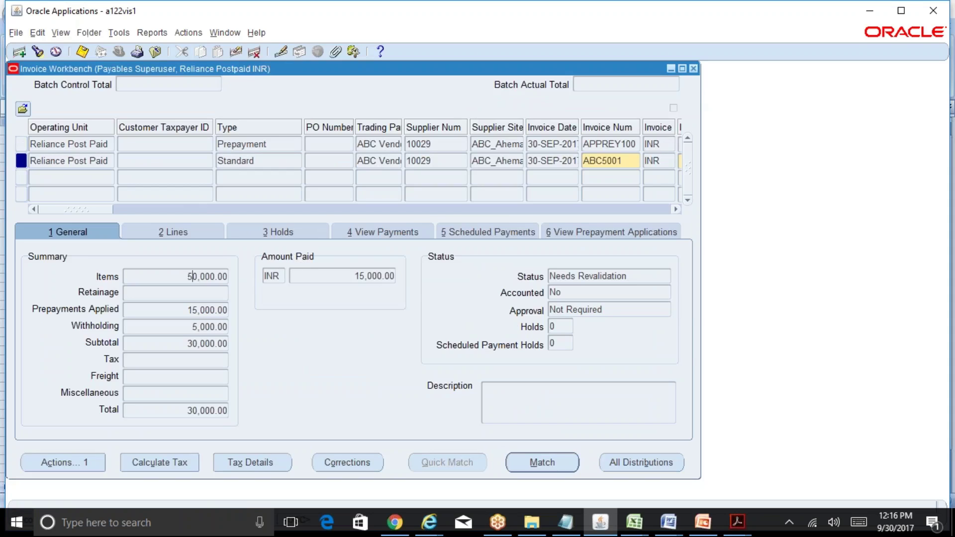
{"action": "left_click", "coordinate": [207, 310]}
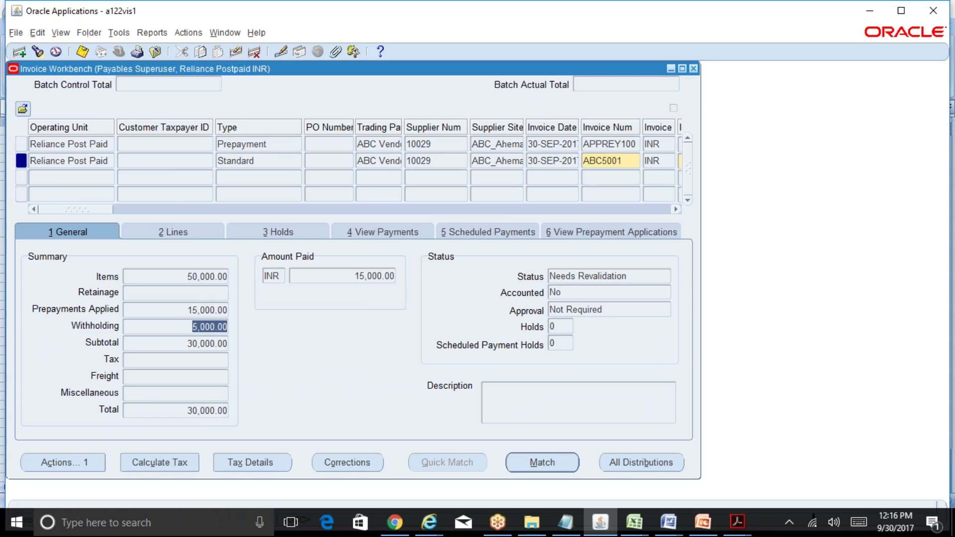
{"action": "left_click", "coordinate": [219, 327]}
{"action": "left_click", "coordinate": [219, 344]}
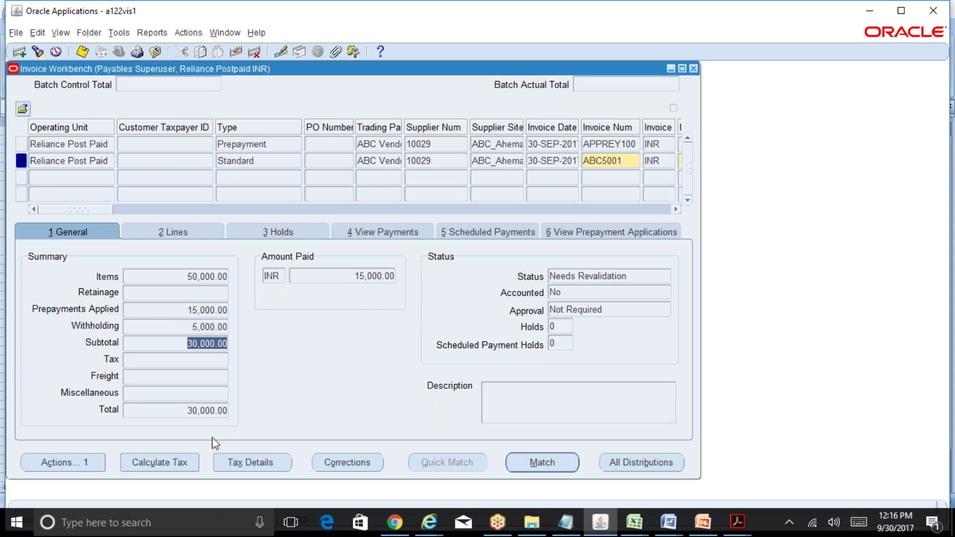
- Run Validate on invoice ABC5001 from the Actions window
{"action": "left_click", "coordinate": [65, 462]}
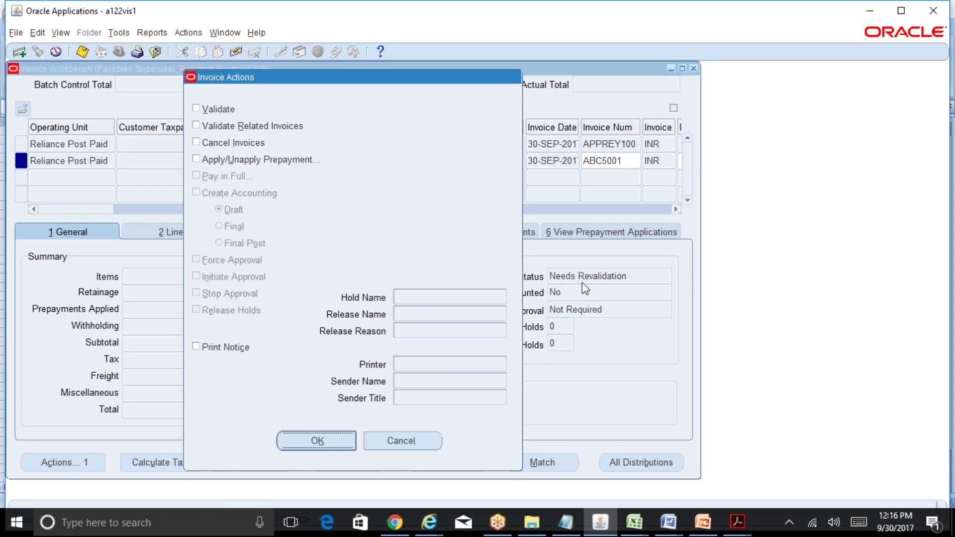
{"action": "left_click", "coordinate": [214, 110]}
{"action": "left_click", "coordinate": [317, 441]}
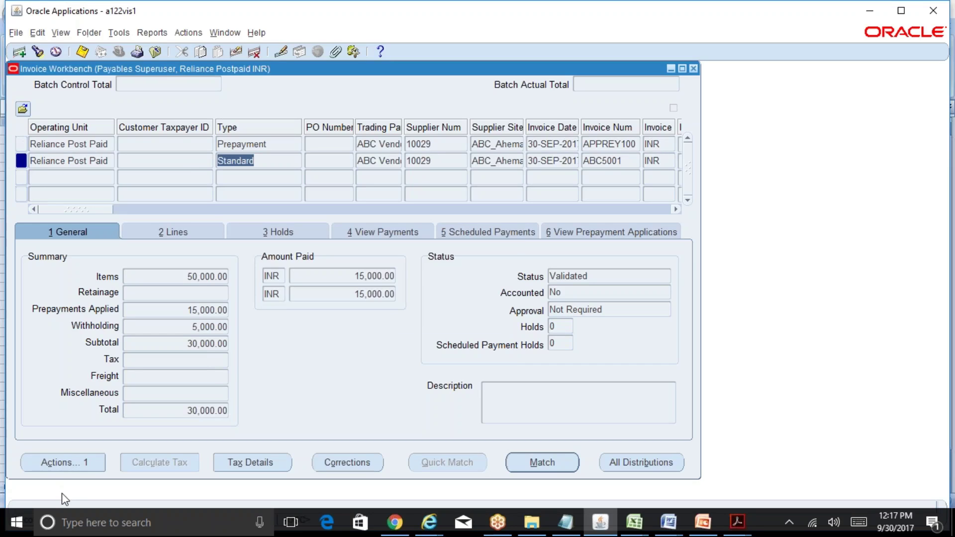
- Use Pay in Full on ABC5001 and verify the Payment Amount shows 30,000.00
{"action": "left_click", "coordinate": [86, 466]}
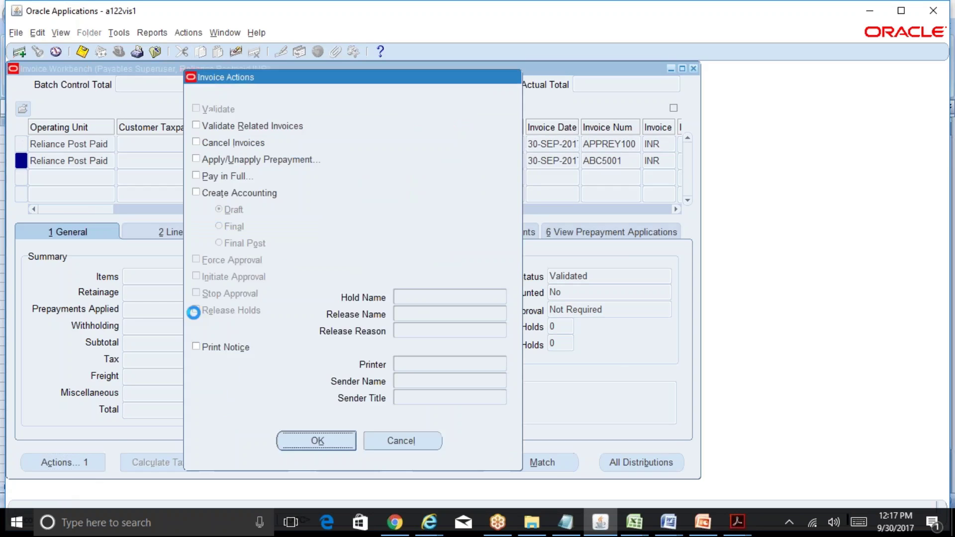
{"action": "left_click", "coordinate": [196, 175]}
{"action": "left_click", "coordinate": [348, 449]}
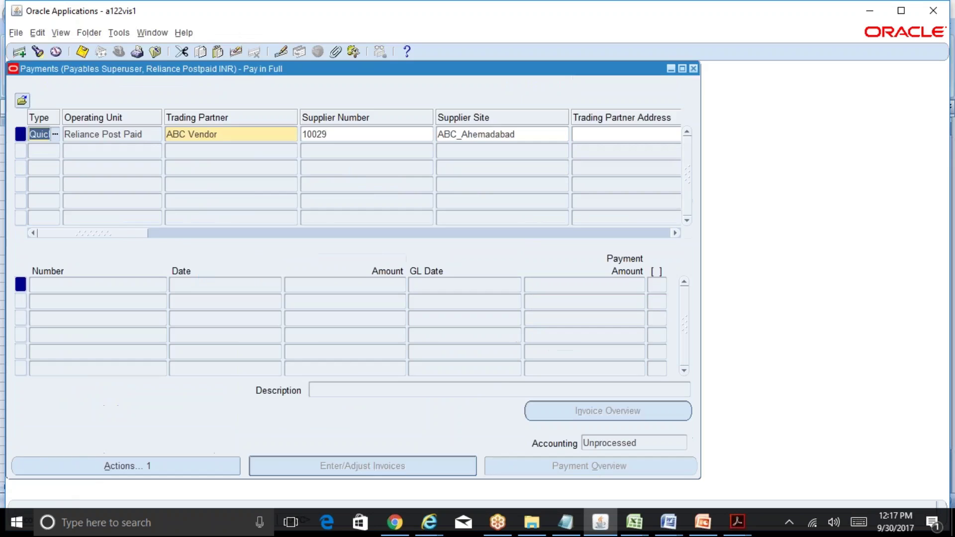
{"action": "left_click_drag", "start_coordinate": [126, 232], "coordinate": [230, 247]}
{"action": "double_click", "coordinate": [457, 134]}
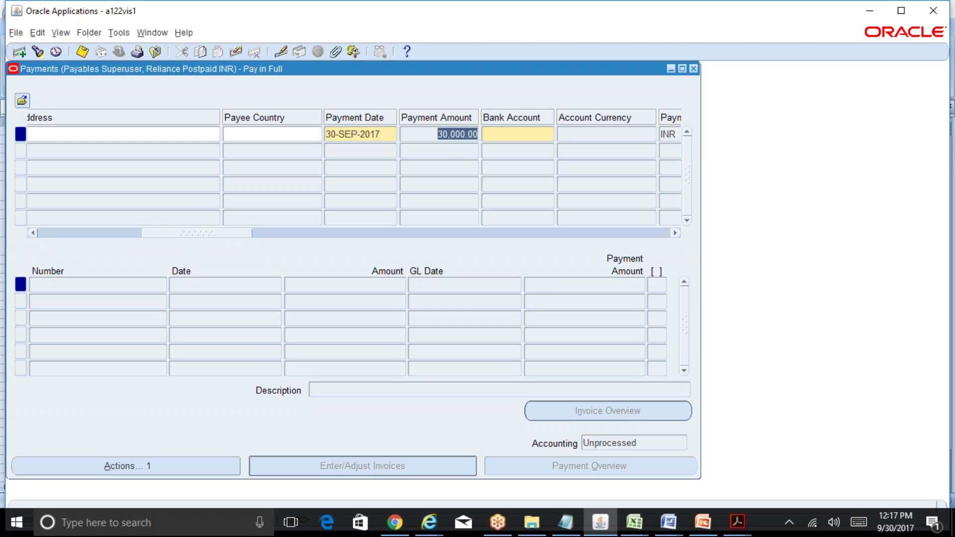
{"action": "left_click", "coordinate": [694, 68]}
- Discard the payment and unapply prepayment APPREY100 via Apply/Unapply Prepayment
{"action": "left_click", "coordinate": [491, 318]}
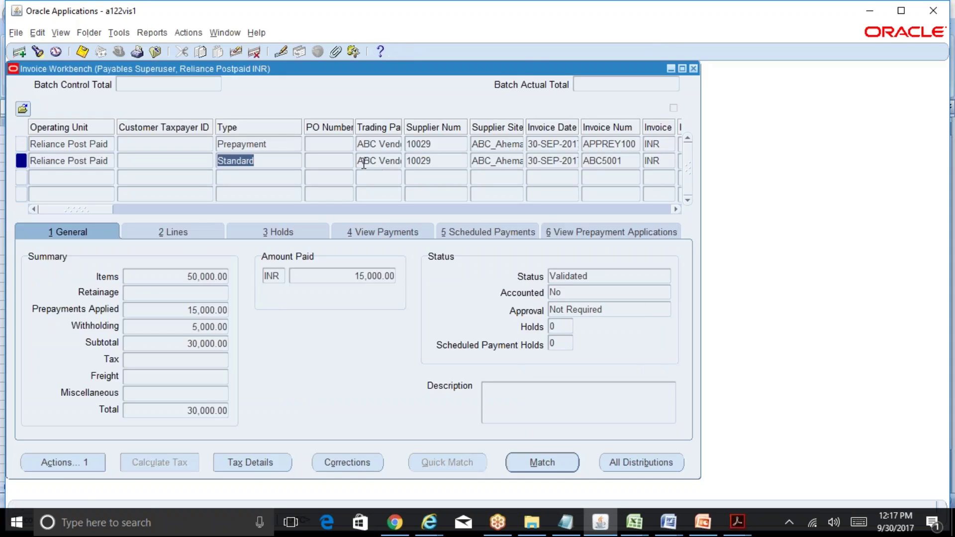
{"action": "left_click", "coordinate": [62, 462]}
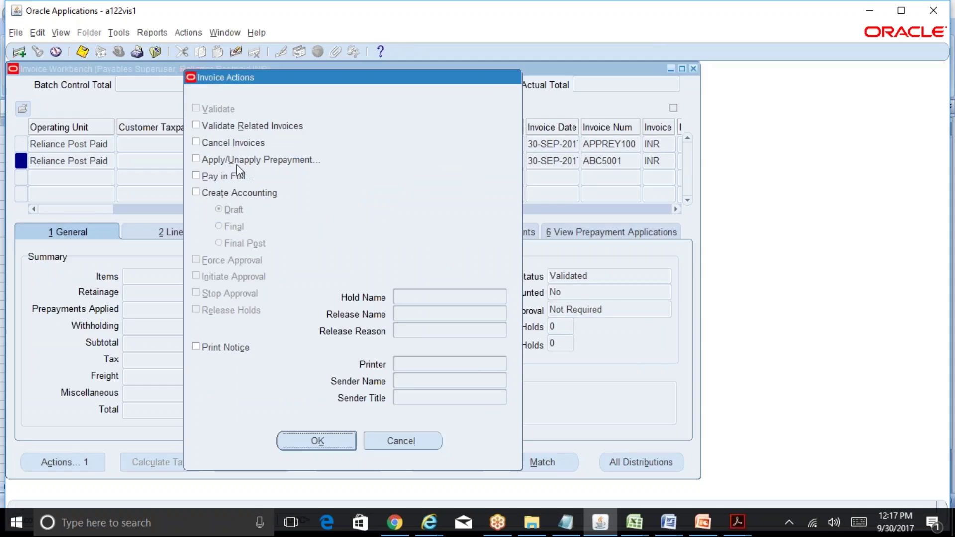
{"action": "left_click", "coordinate": [224, 161]}
{"action": "left_click", "coordinate": [319, 439]}
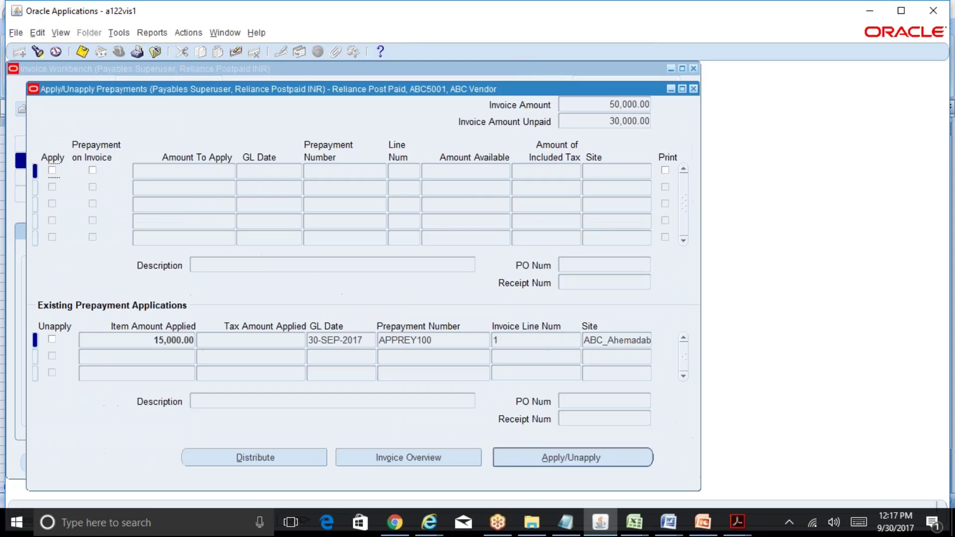
{"action": "left_click", "coordinate": [52, 340]}
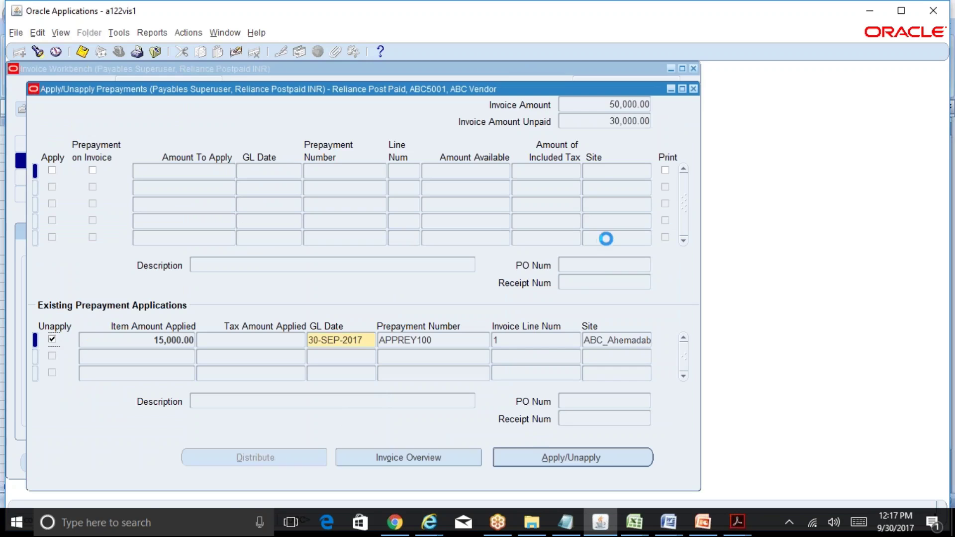
{"action": "left_click", "coordinate": [693, 89]}
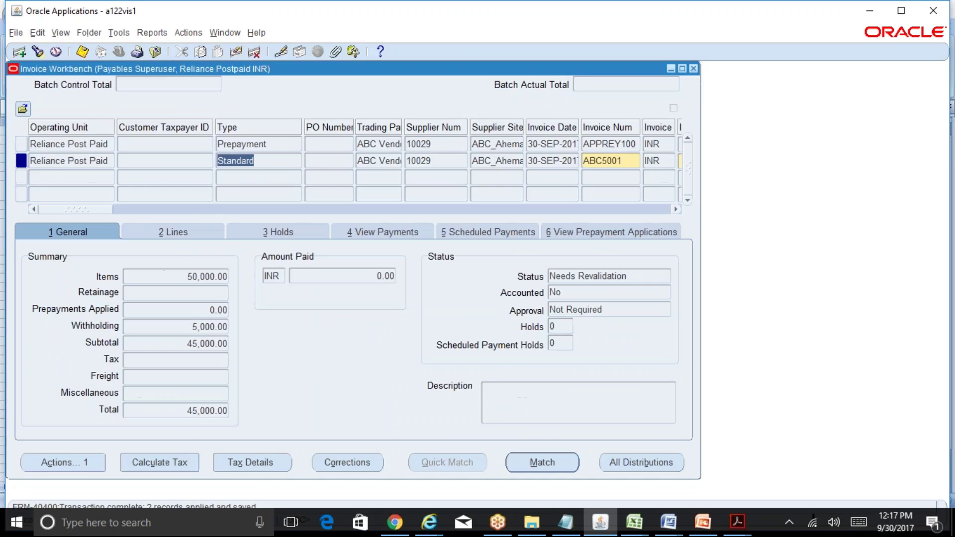
- Revalidate invoice ABC5001 through the Validate action
{"action": "left_click", "coordinate": [81, 458]}
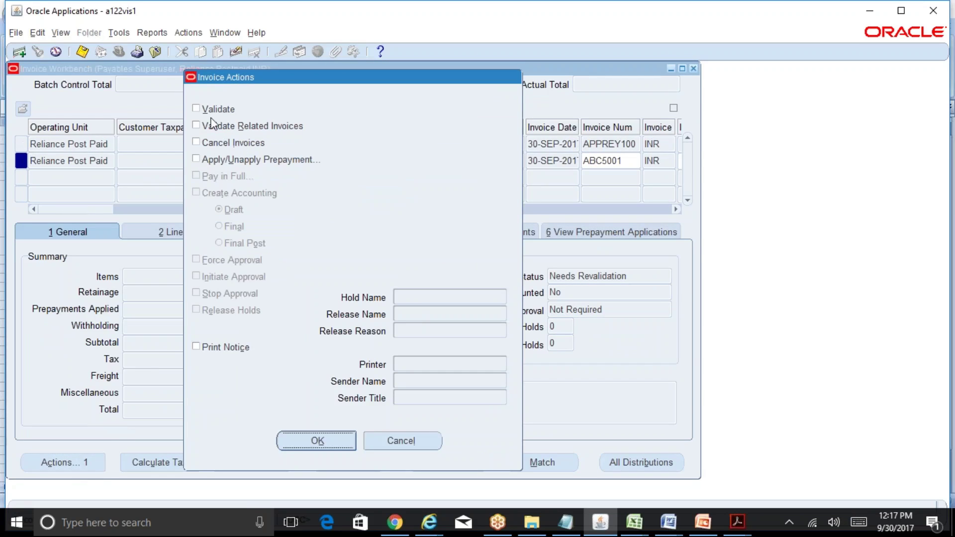
{"action": "left_click", "coordinate": [208, 110]}
{"action": "left_click", "coordinate": [316, 440]}
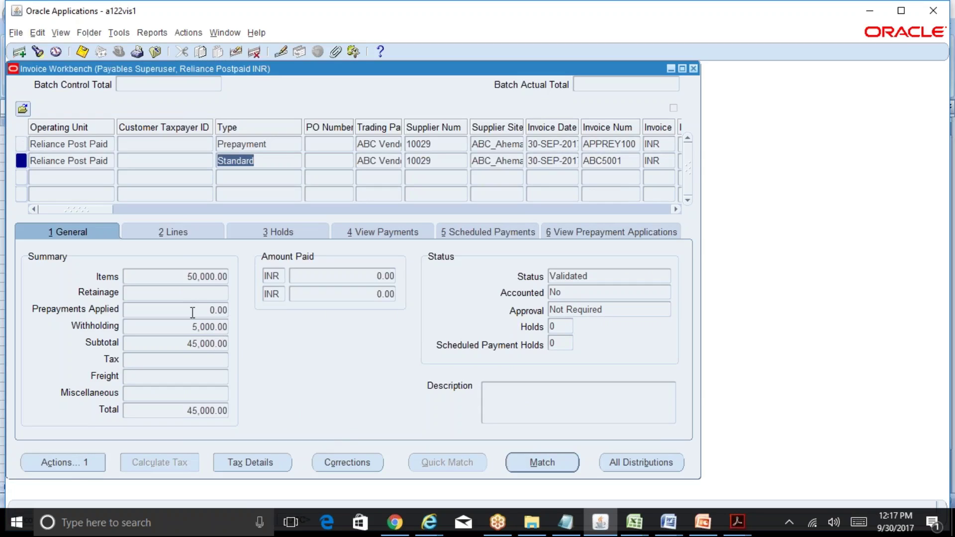
- Confirm Prepayments Applied is 0.00 on the Prepayment Applications and Scheduled Payments tabs
{"action": "left_click", "coordinate": [209, 312]}
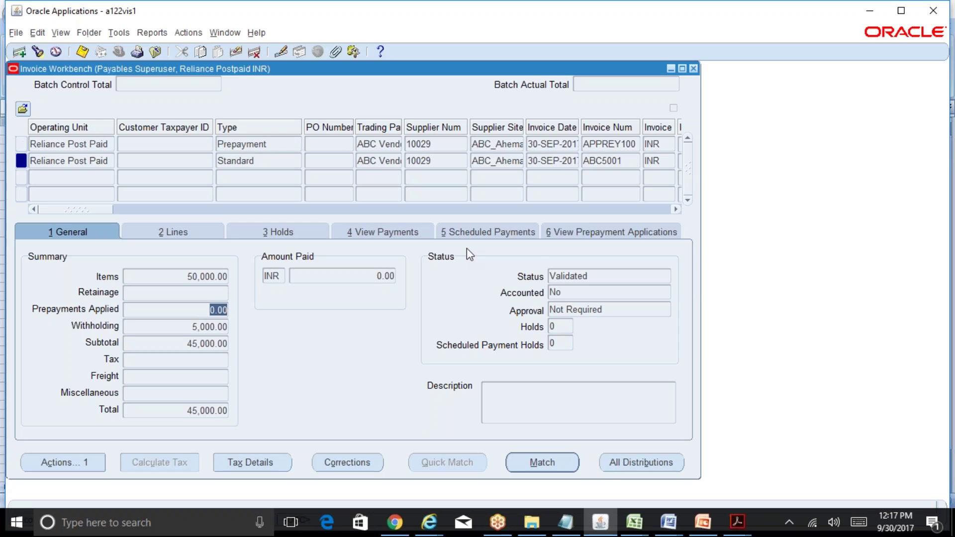
{"action": "left_click", "coordinate": [603, 237]}
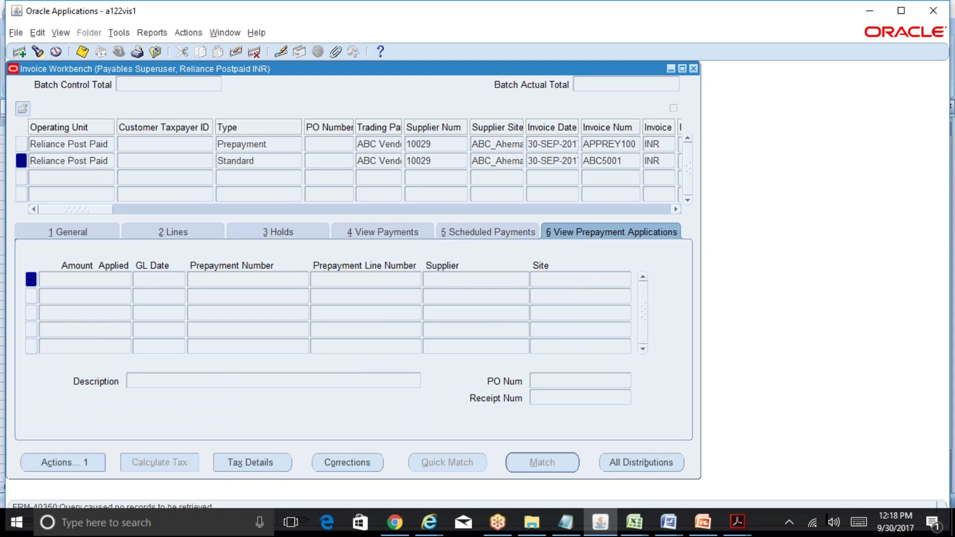
{"action": "key", "text": "alt+5"}
{"action": "left_click", "coordinate": [60, 232]}
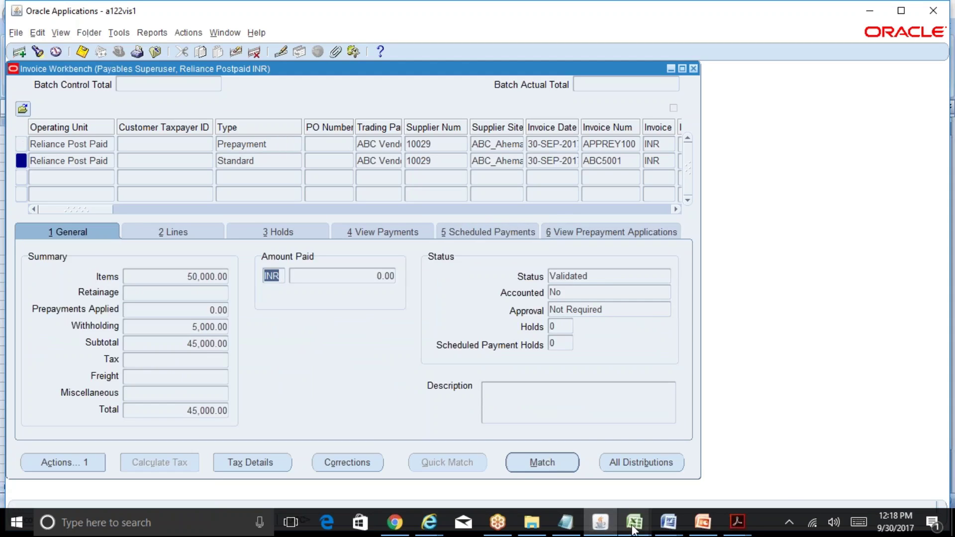
- Bold the Prepayment Invoice and Apply Prepayment to Standard invoice entries (B7:B8)
{"action": "mouse_move", "coordinate": [634, 527]}
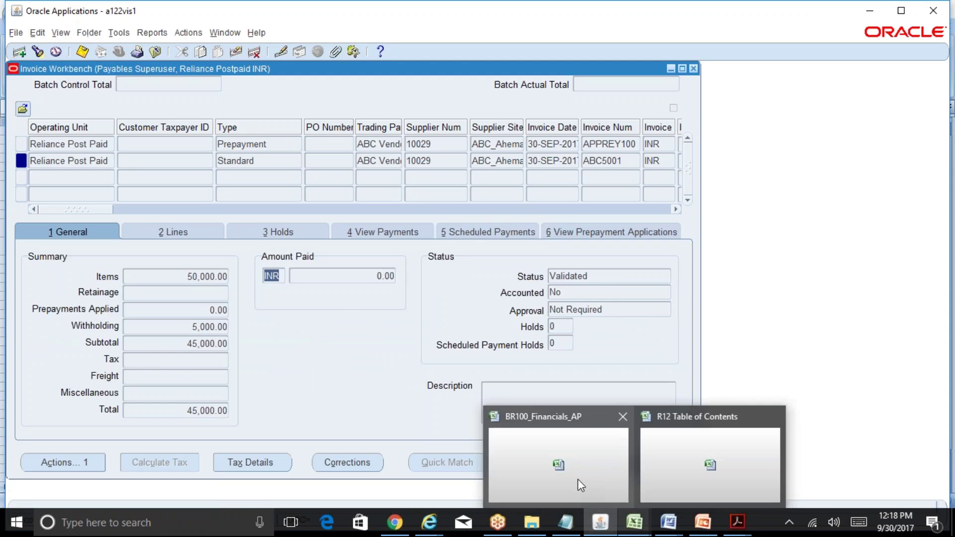
{"action": "left_click", "coordinate": [581, 487]}
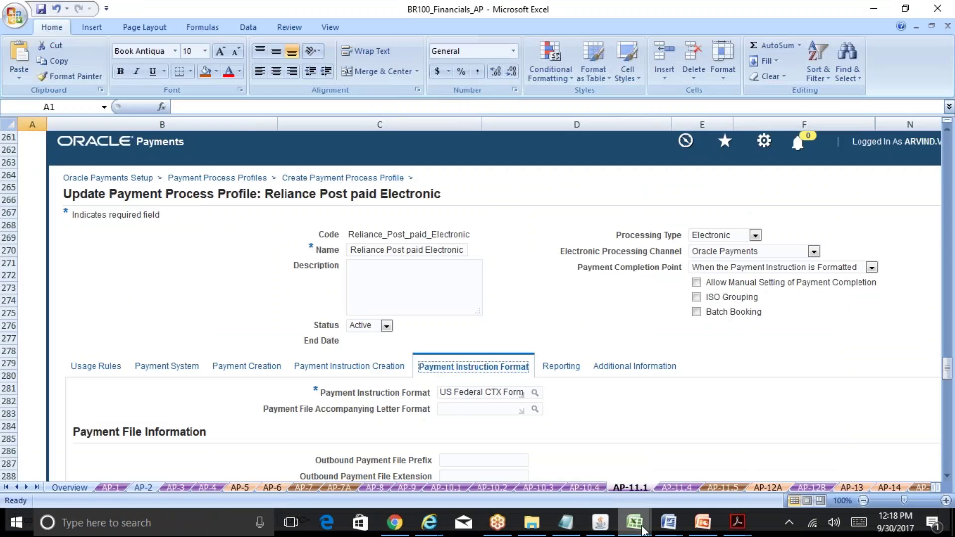
{"action": "mouse_move", "coordinate": [634, 523]}
{"action": "left_click", "coordinate": [705, 473]}
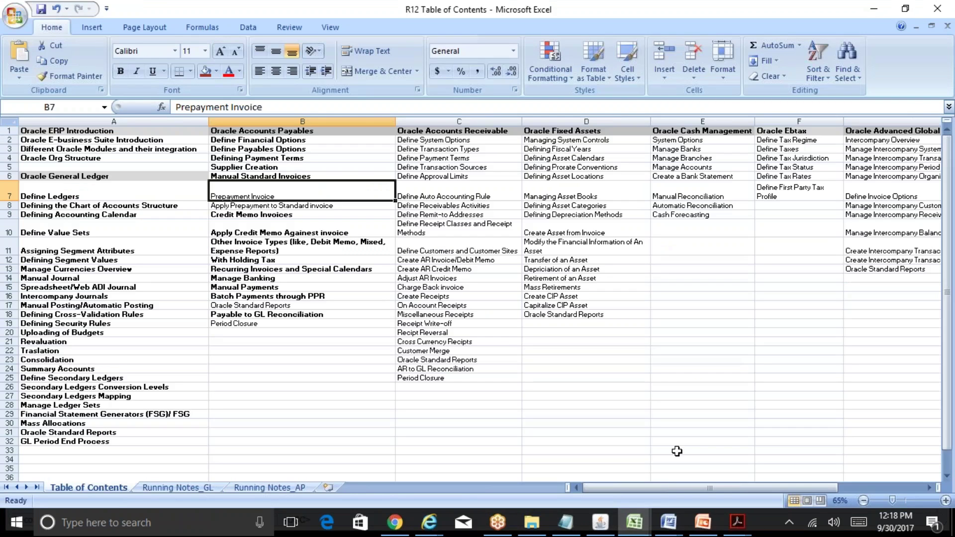
{"action": "key", "text": "ctrl+b"}
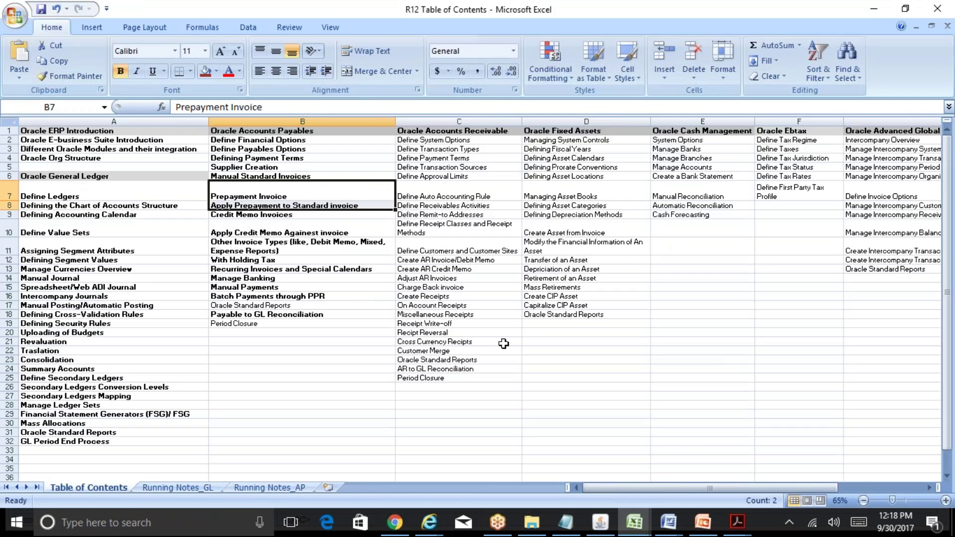